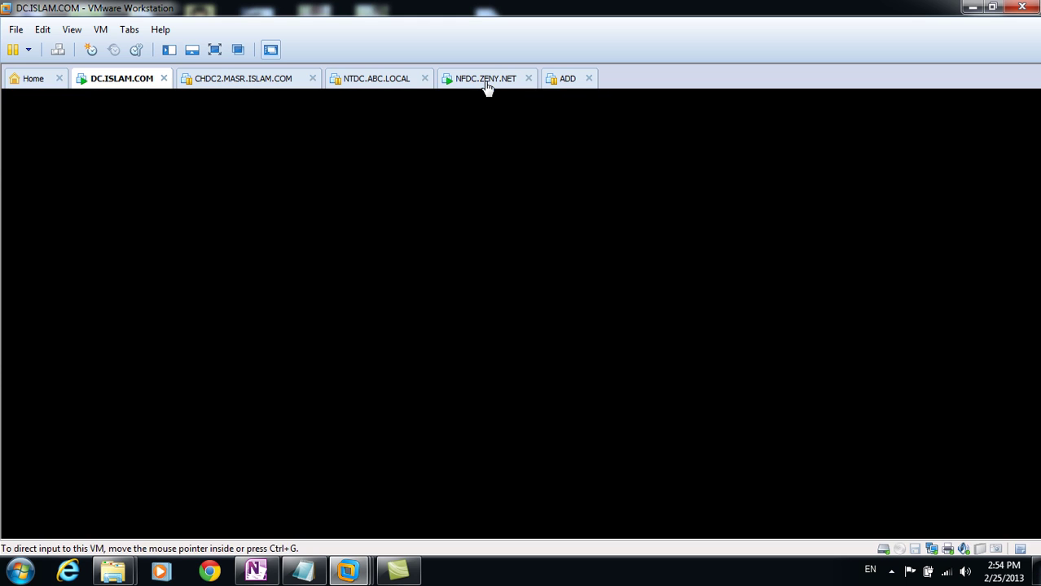
- Switch to the NFDC.ZENY.NET virtual machine and capture input at its logon screen
click(492, 84)
click(499, 151)
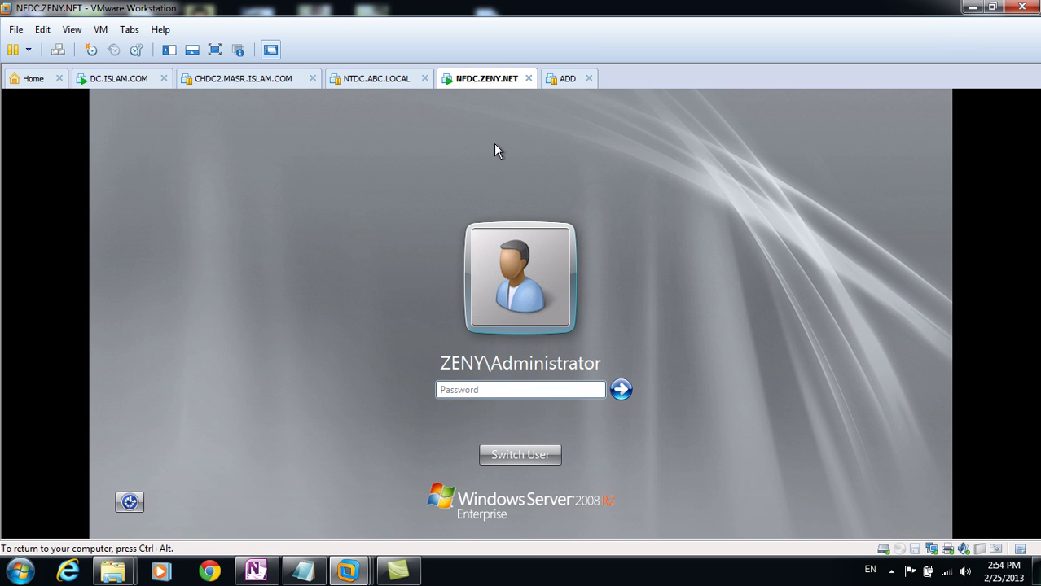
- Sign in to NFDC.ZENY.NET as the domain administrator, correcting the typed password
click(506, 390)
key(BackSpace)
key(BackSpace)
key(BackSpace)
key(BackSpace)
text(P)
key(Return)
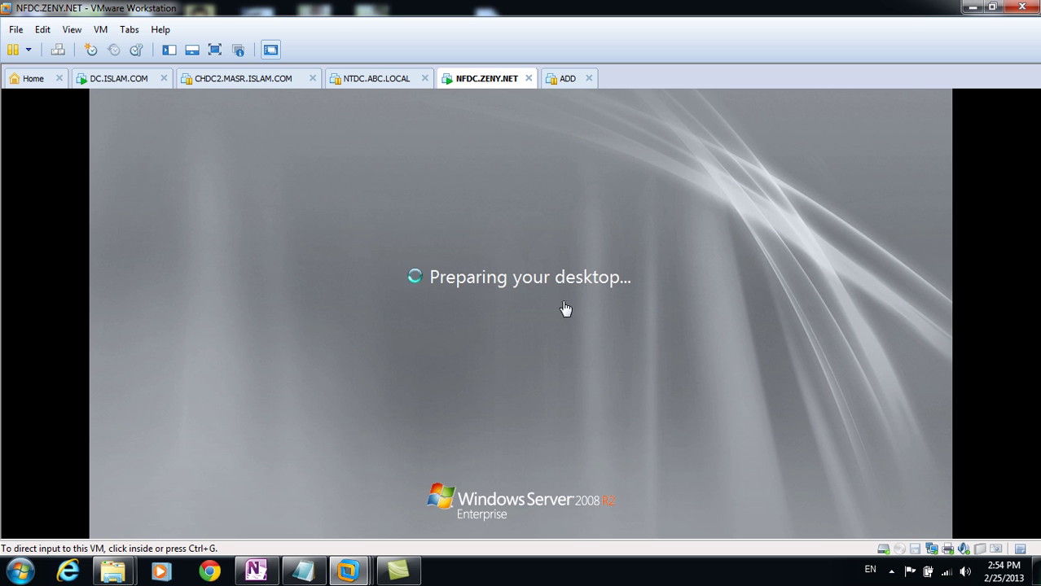
- Glance at the islam.com machine, return to zeny.net, and open the screen recorder's tray controls
click(134, 80)
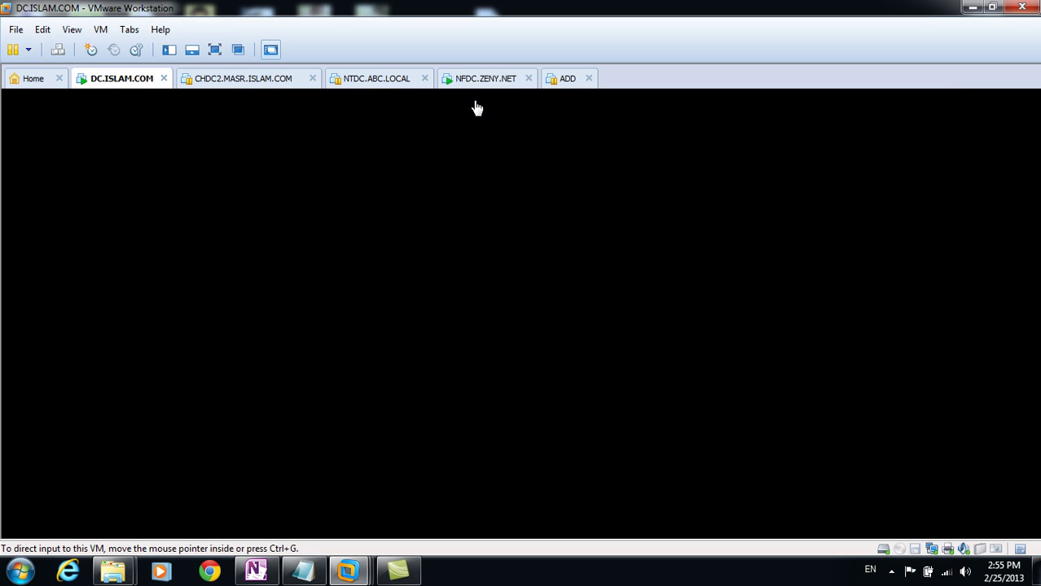
click(482, 79)
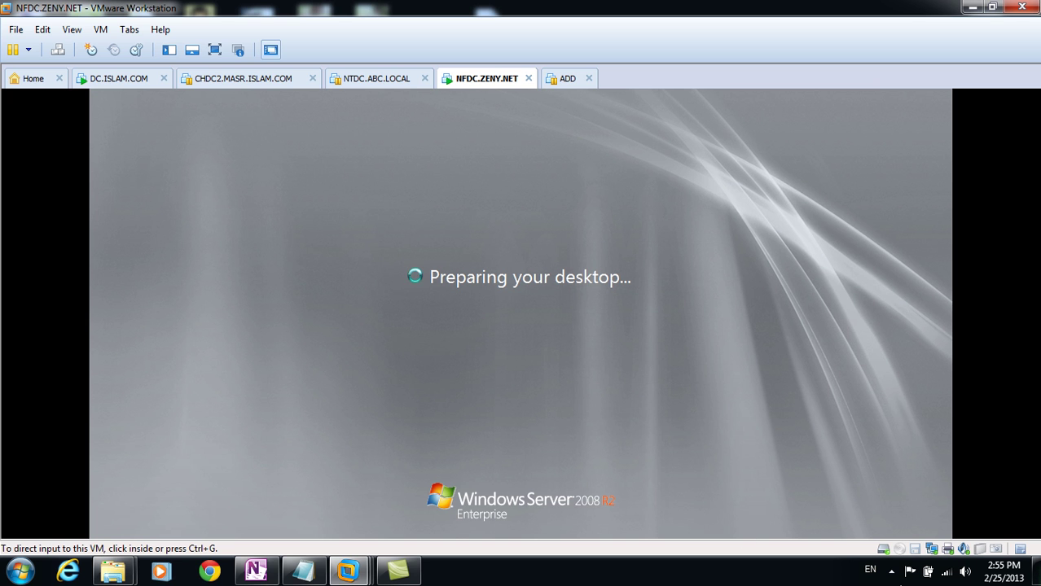
click(890, 570)
click(867, 470)
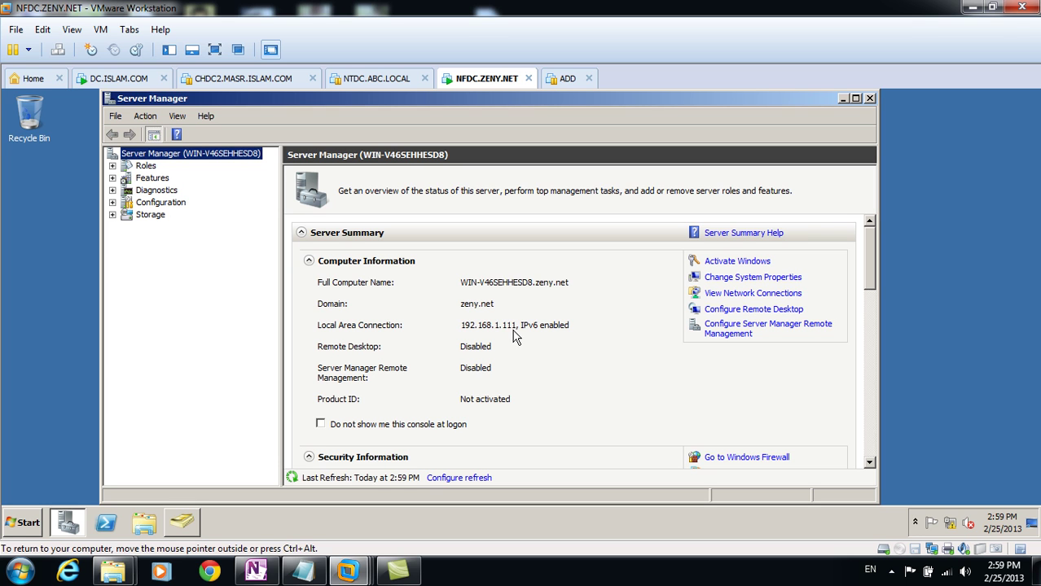
click(23, 523)
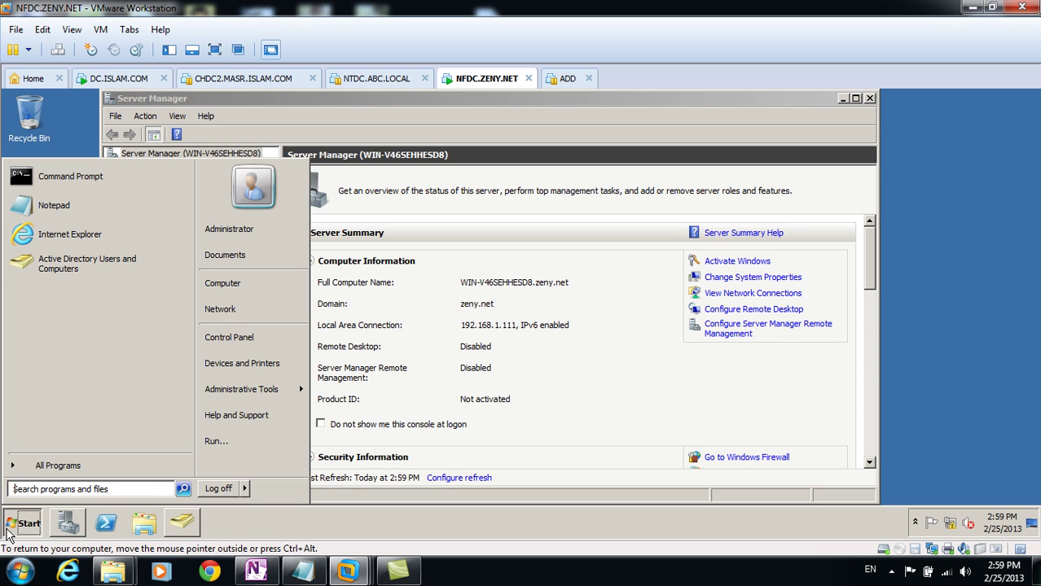
text(\\)
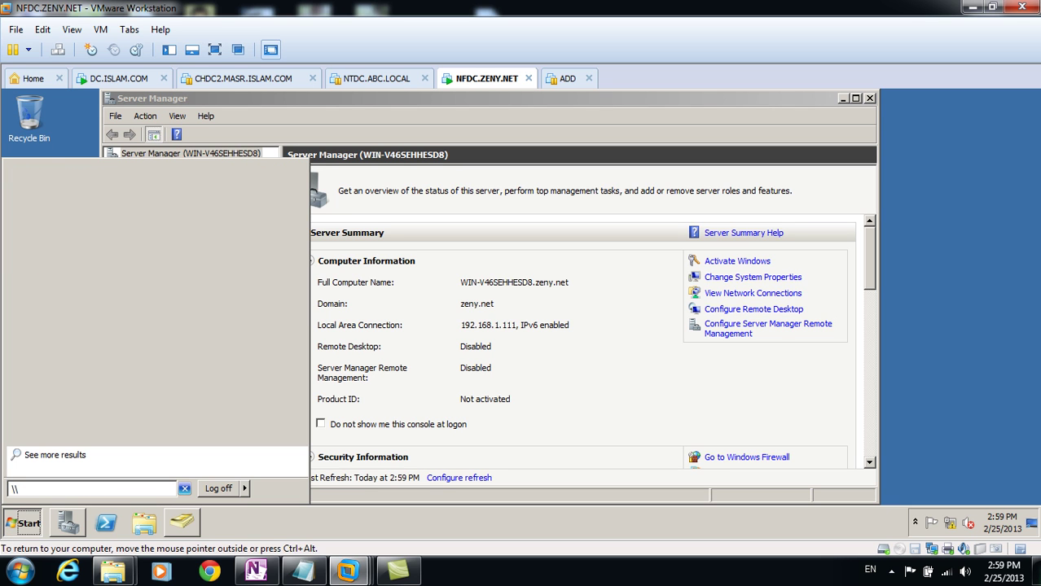
text(192.168.1.200)
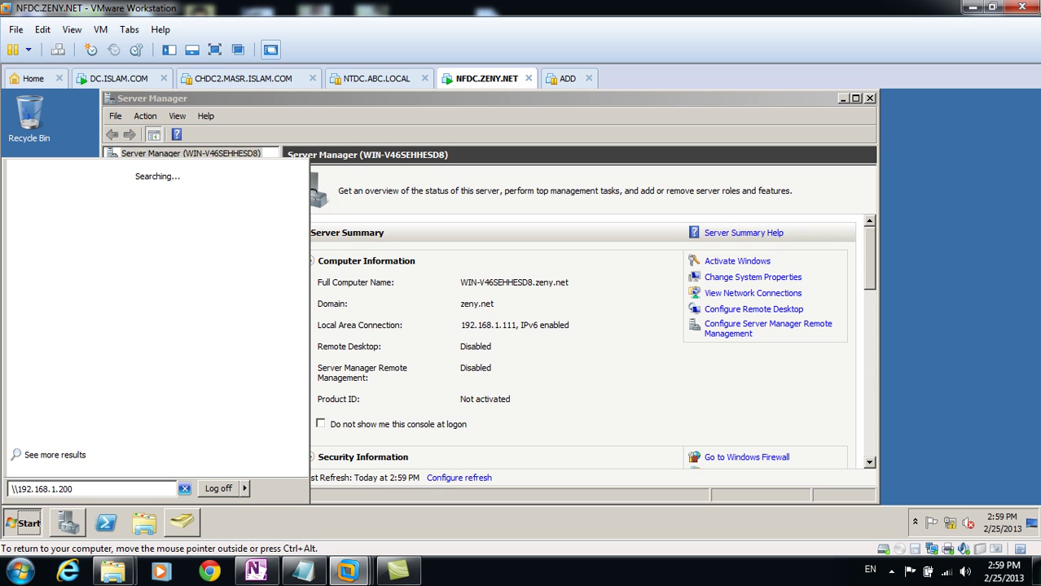
key(Return)
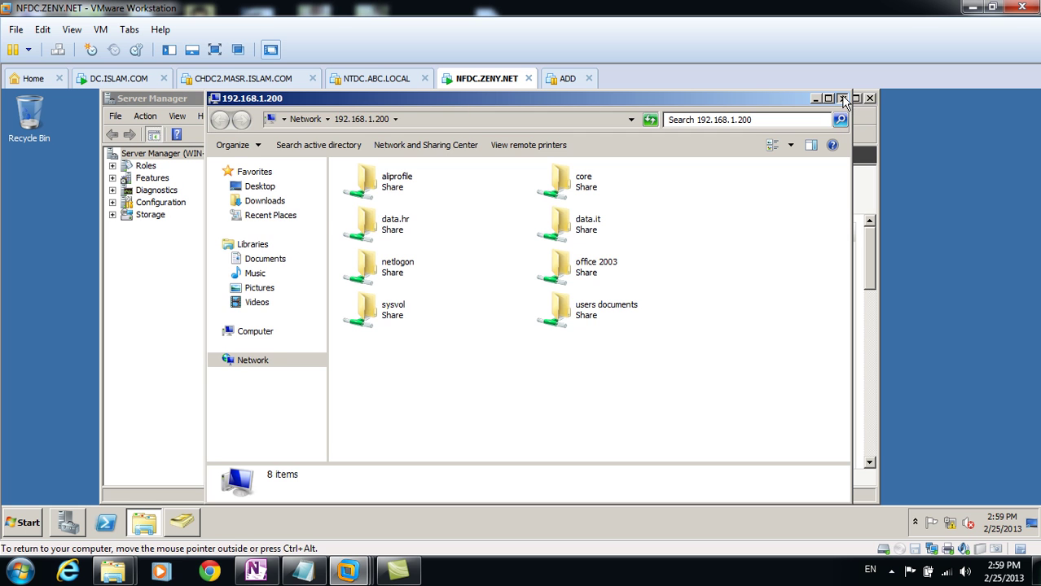
click(844, 99)
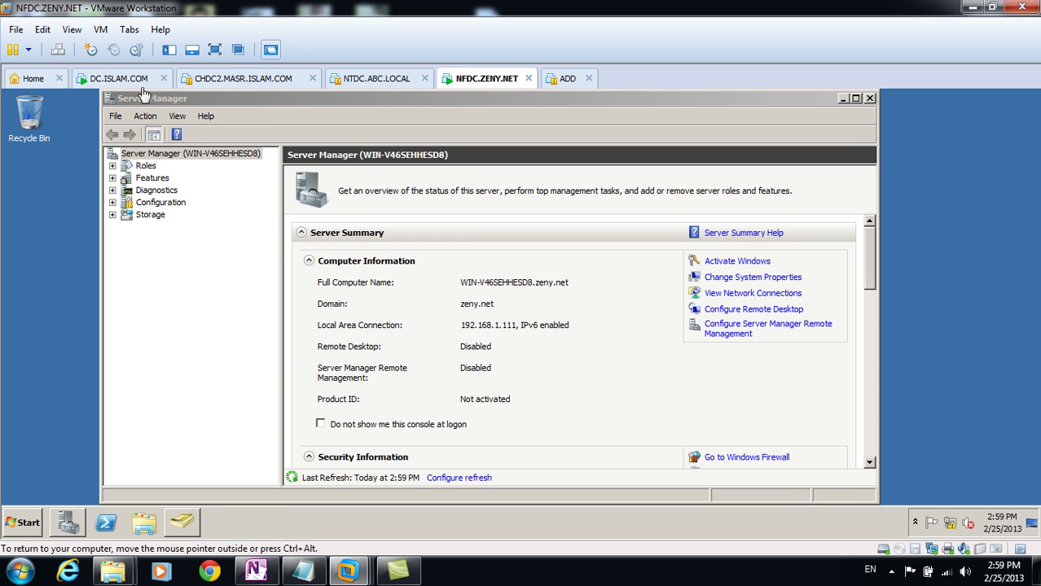
click(127, 80)
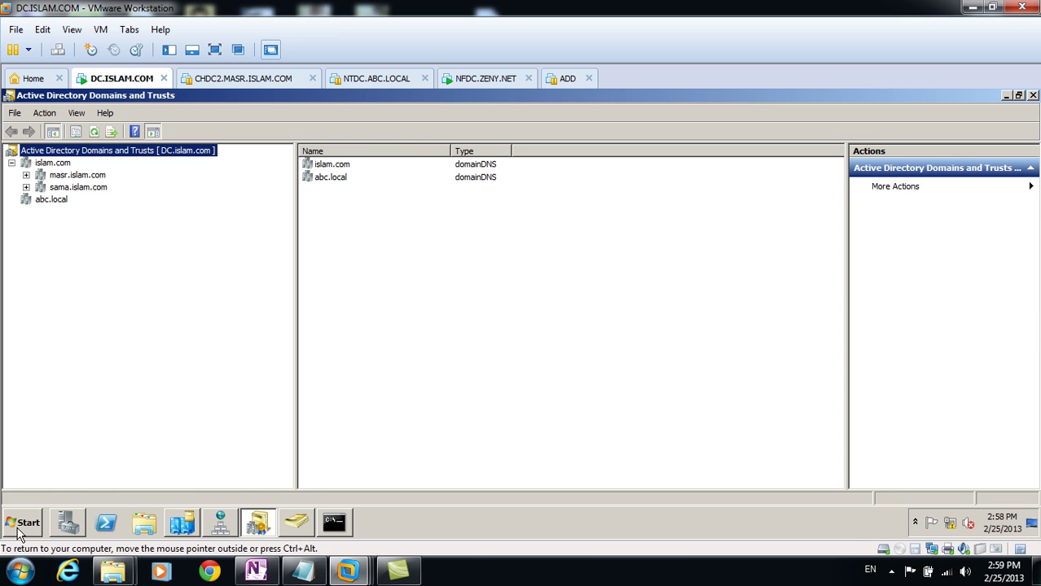
click(22, 528)
text(\\)
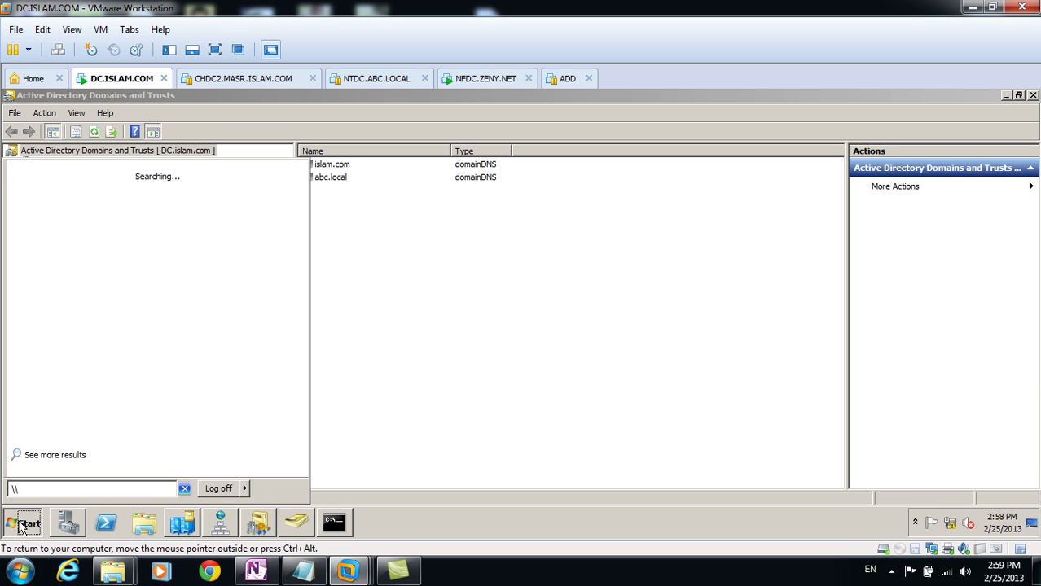
text(192.168.1.11)
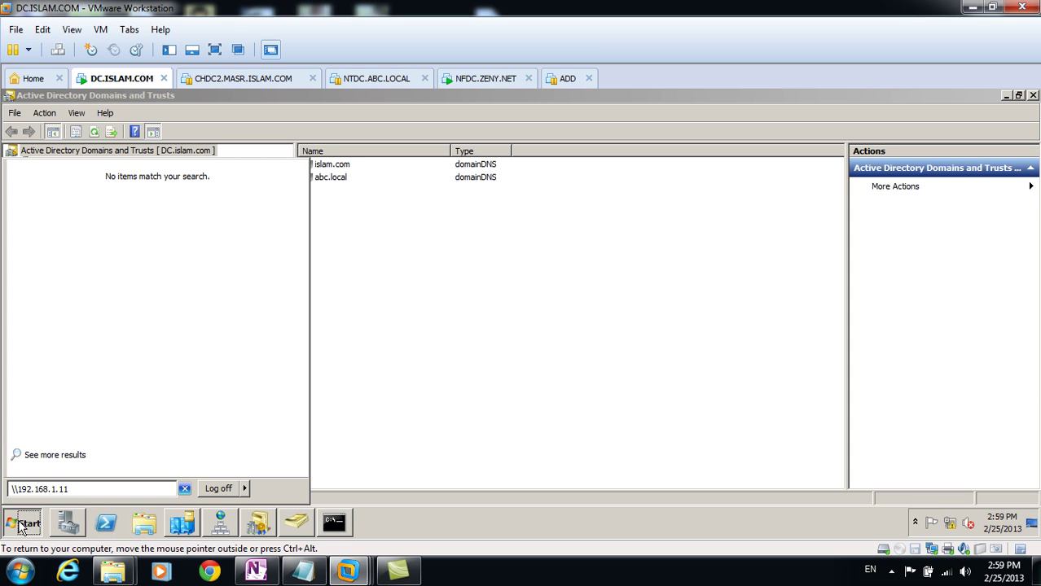
click(22, 528)
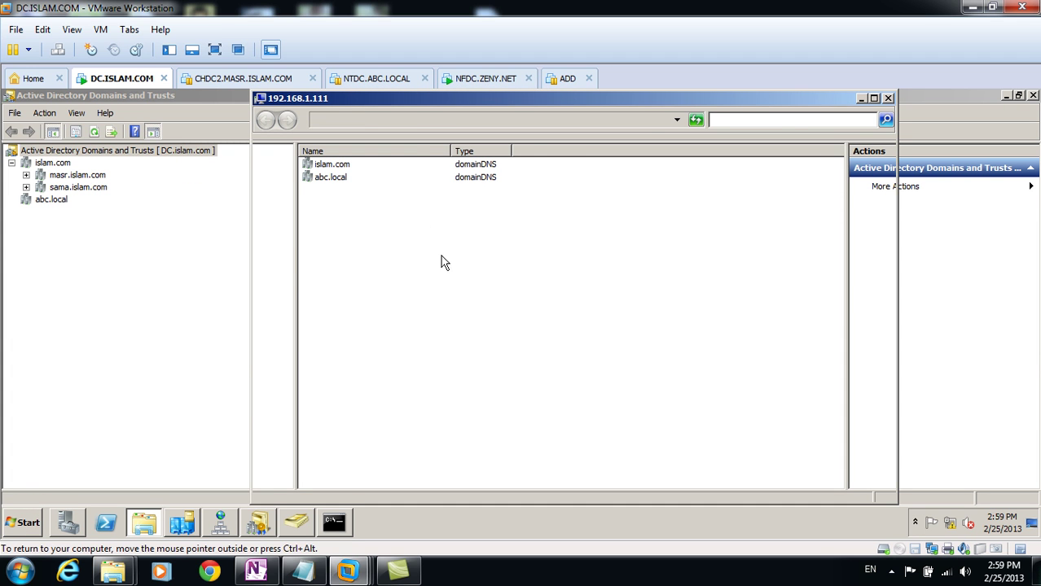
click(888, 98)
click(497, 81)
click(21, 525)
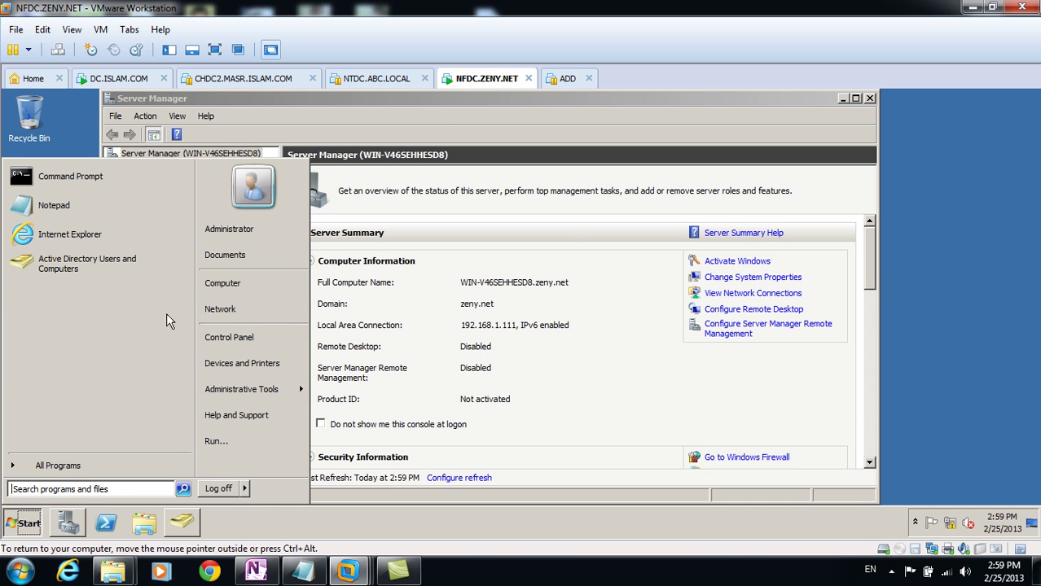
click(450, 115)
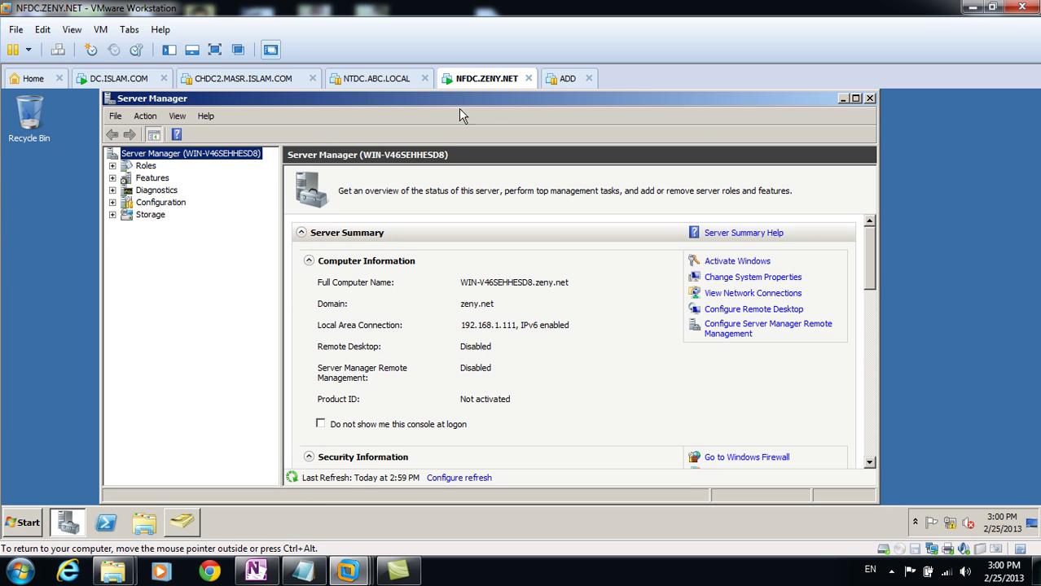
- Launch Active Directory Domains and Trusts from Administrative Tools on the zeny.net server
click(129, 84)
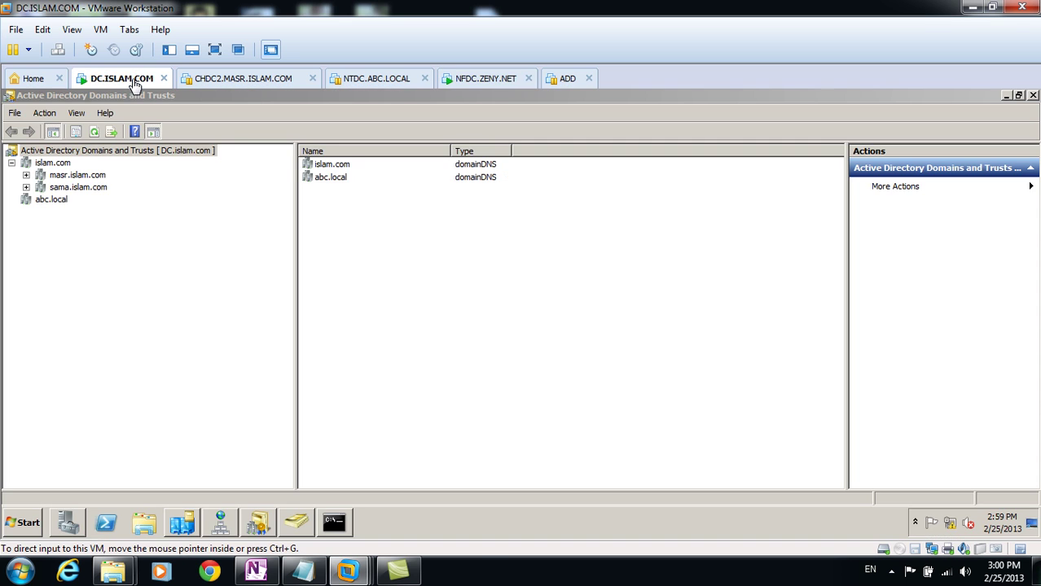
click(444, 81)
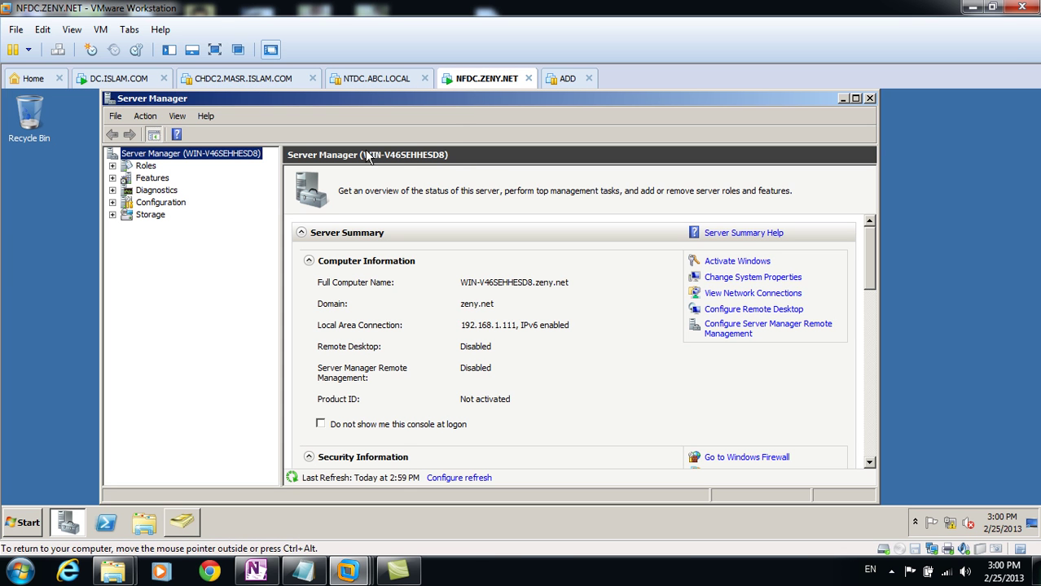
click(188, 534)
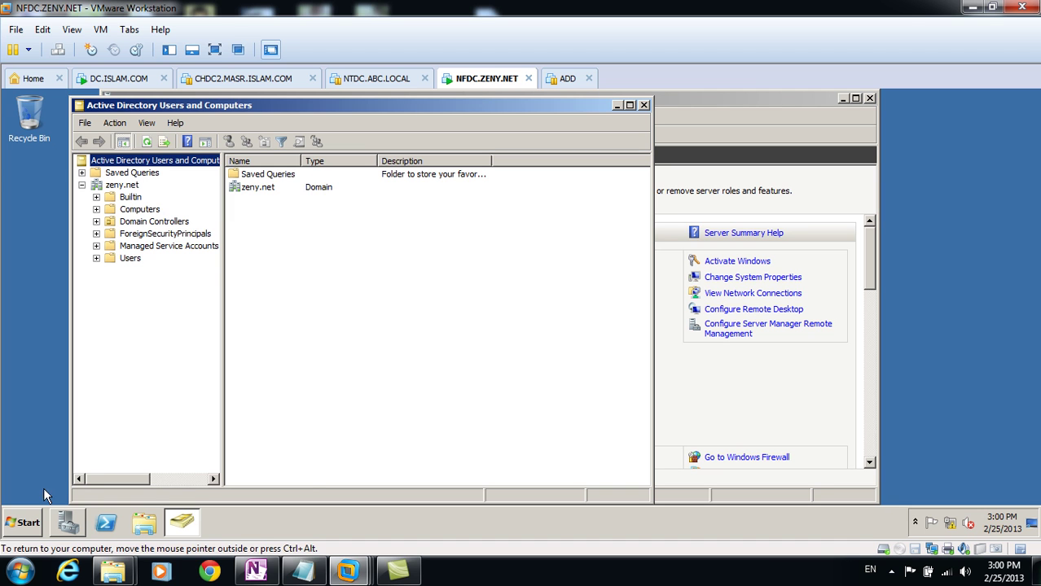
click(29, 525)
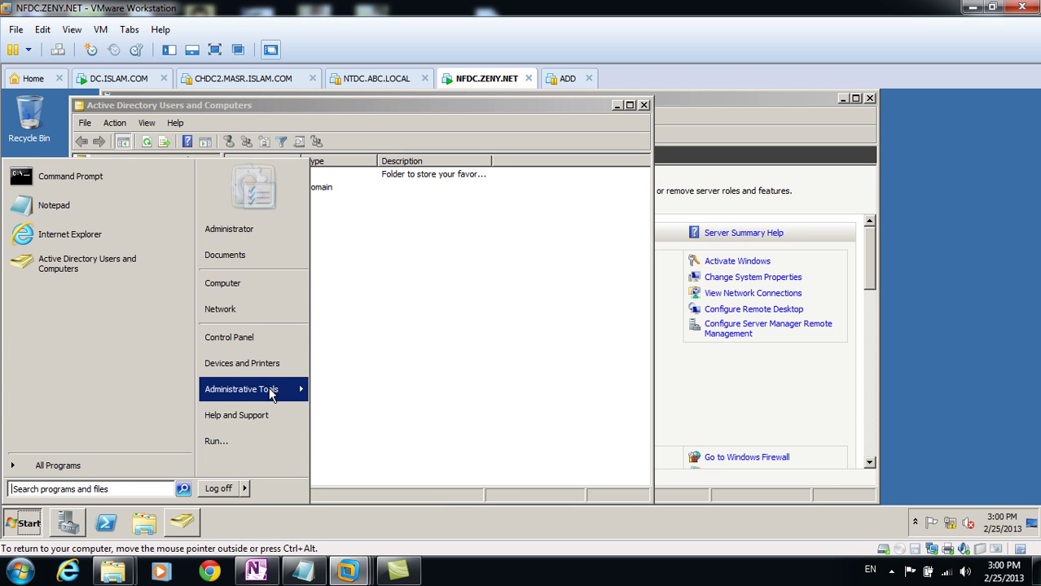
mouse_move(271, 393)
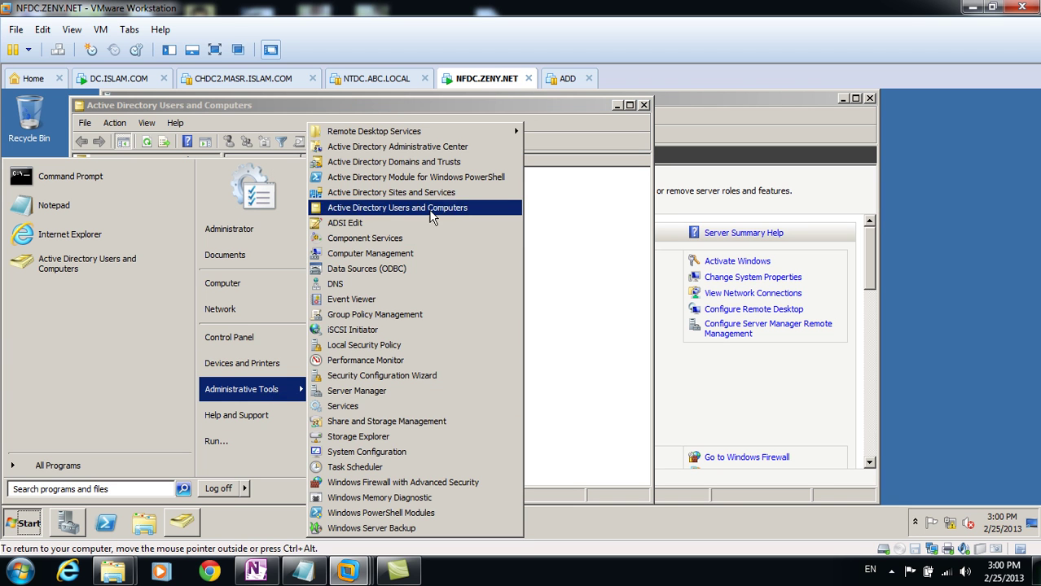
click(420, 165)
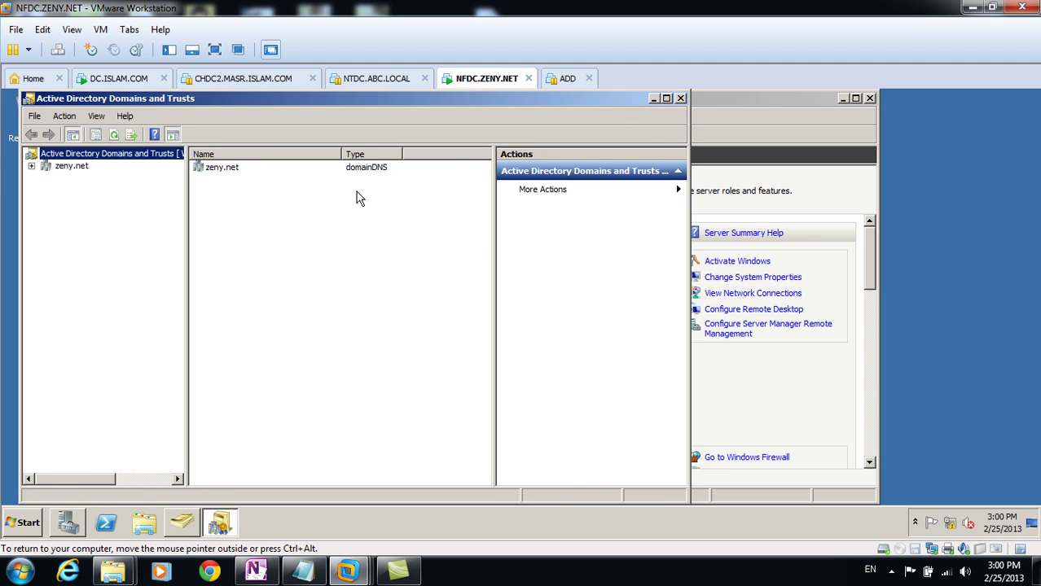
- Select the zeny.net domain, then launch DNS Manager from Administrative Tools on the zeny.net server
click(75, 167)
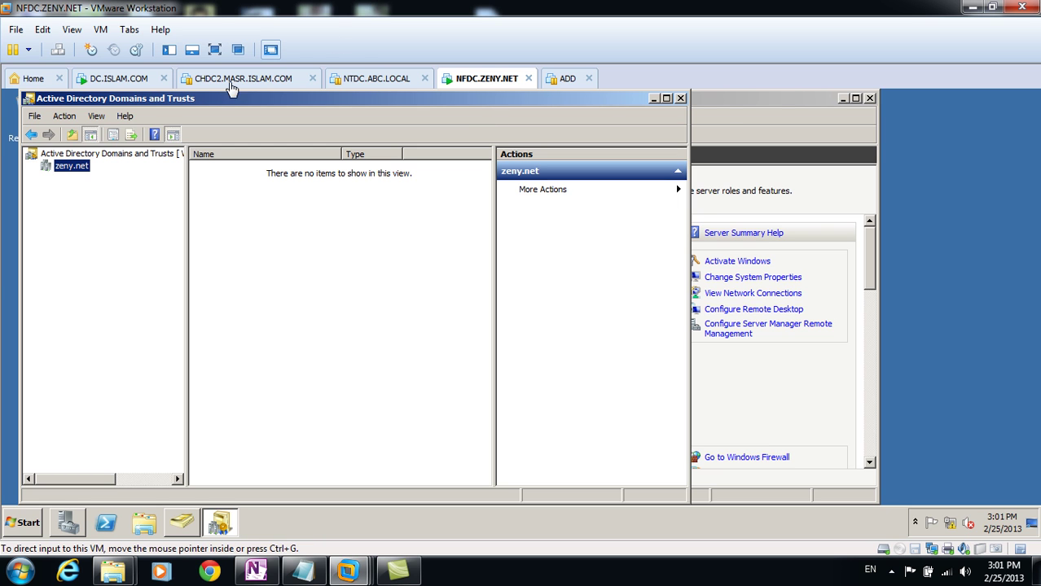
click(122, 81)
click(485, 78)
click(25, 522)
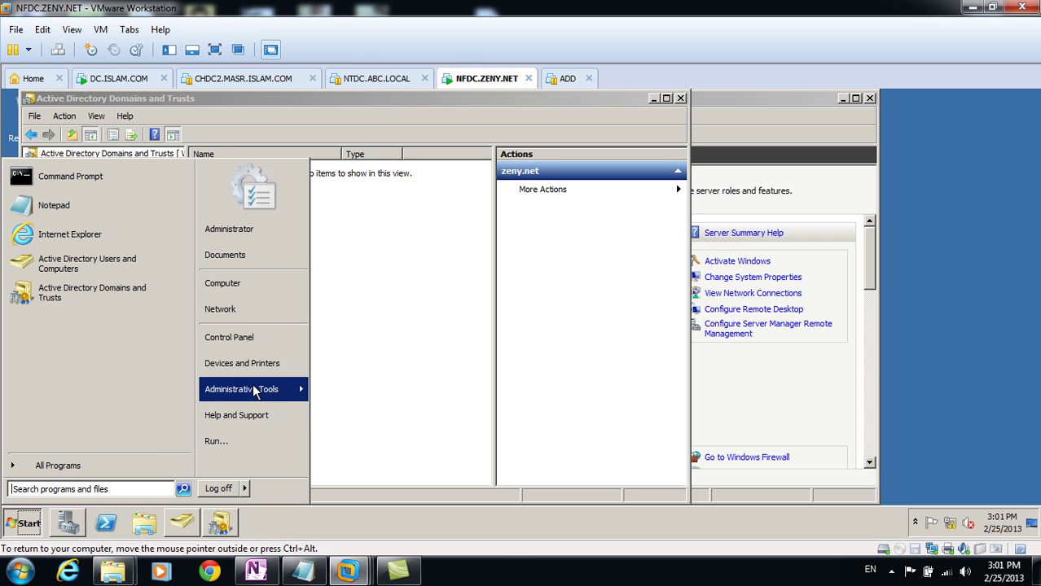
mouse_move(256, 389)
click(389, 287)
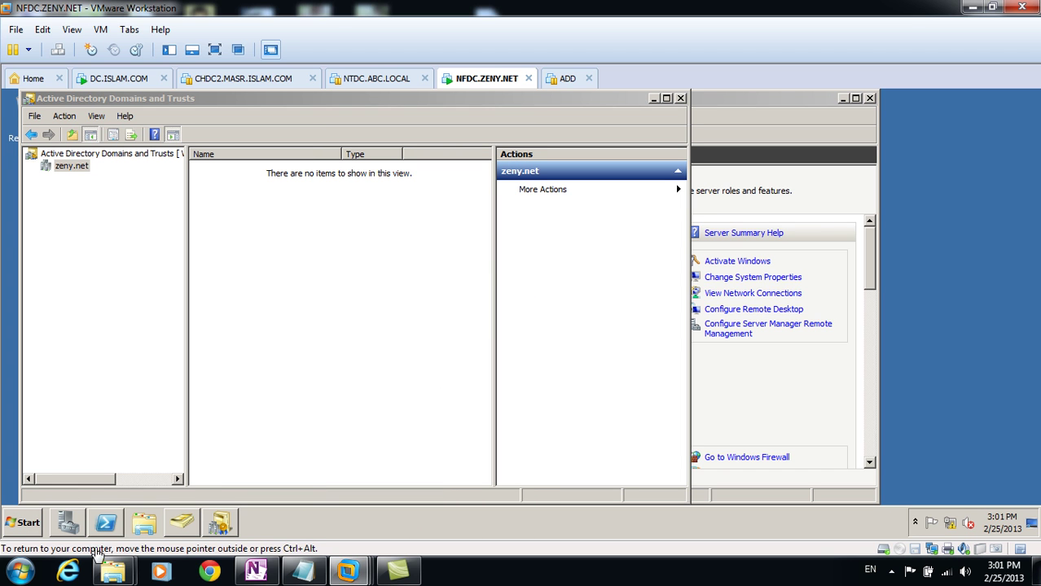
click(25, 522)
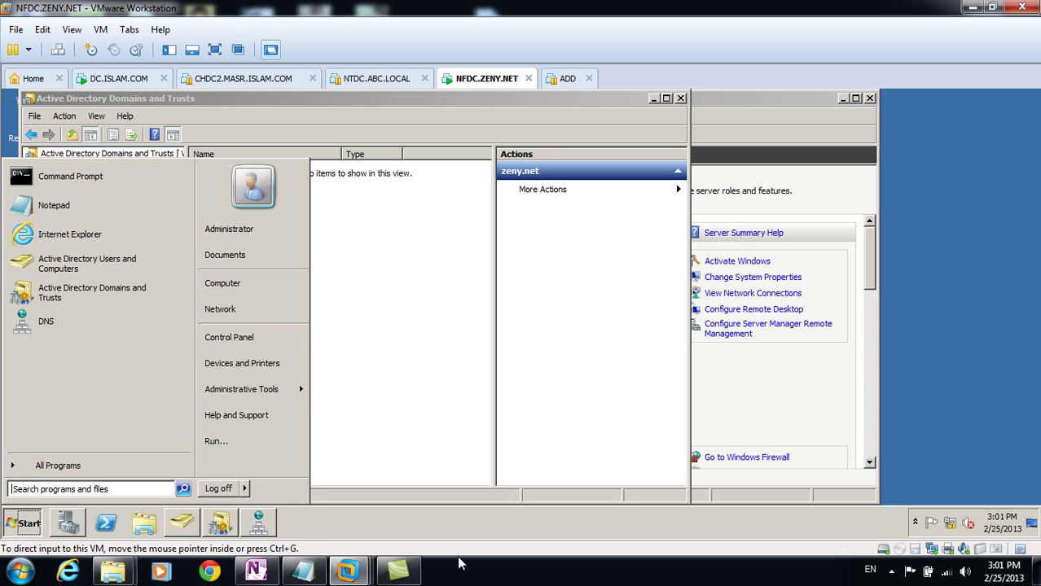
- Run ping dc.islam.com in a Command Prompt, cancel it with no replies, and minimize the window
click(70, 176)
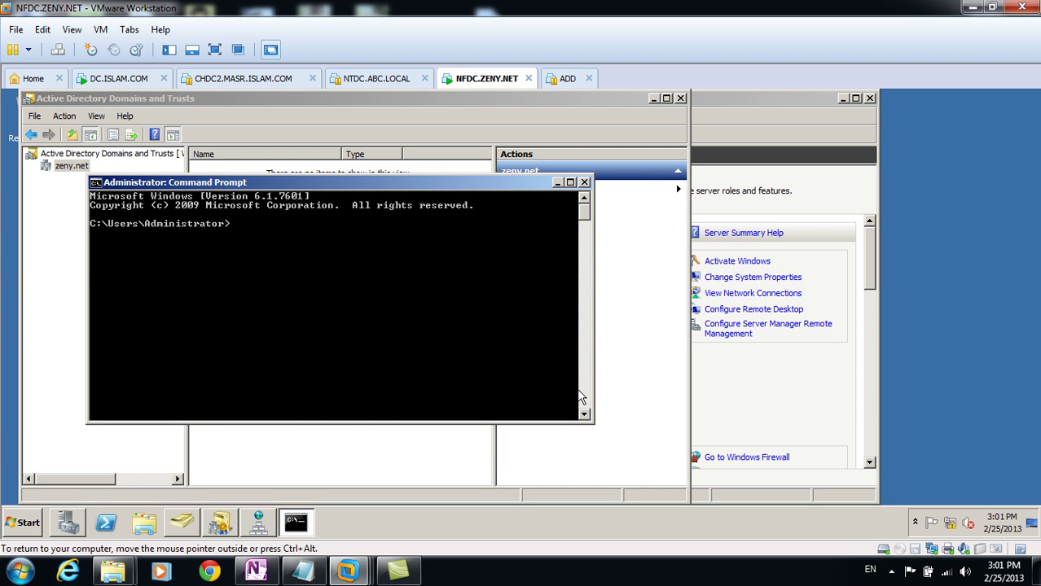
text(ping dc.islam.com)
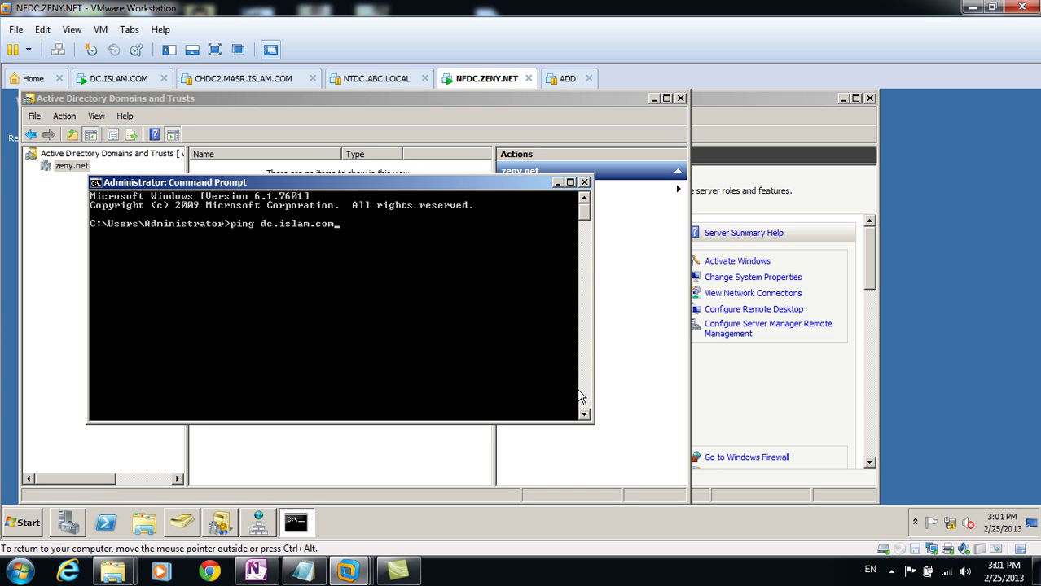
key(Return)
key(ctrl+c)
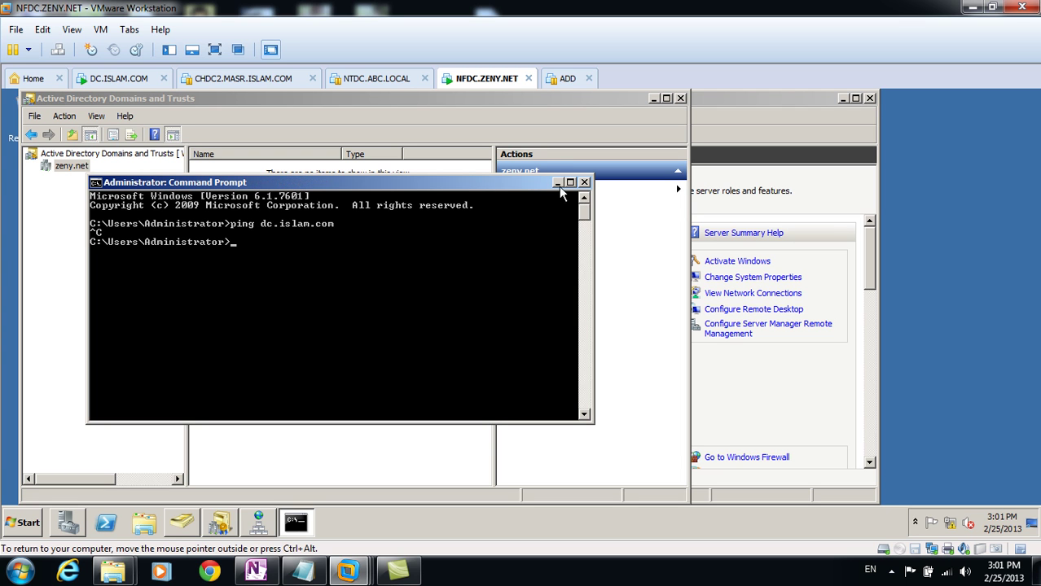
click(557, 183)
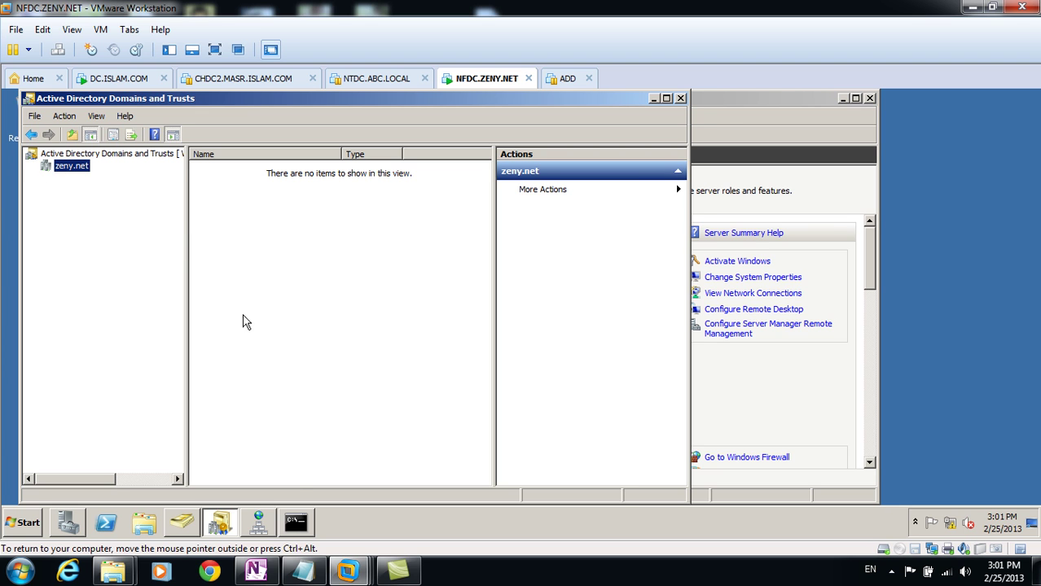
- Expand the zeny.net DNS server's Forward Lookup Zones, inspect zeny.net, and show the empty Conditional Forwarders
click(262, 521)
click(98, 176)
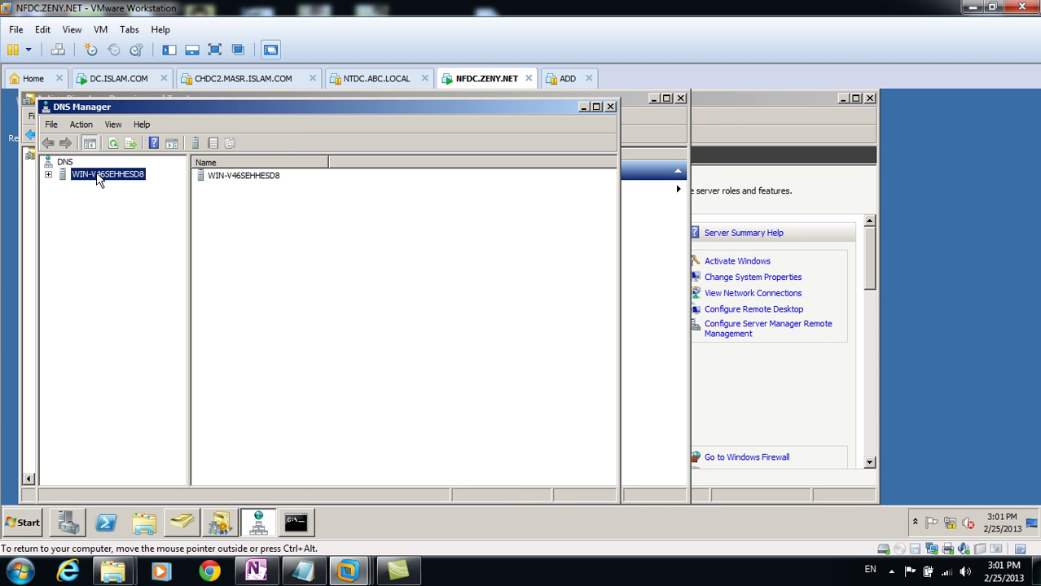
double_click(98, 176)
click(70, 203)
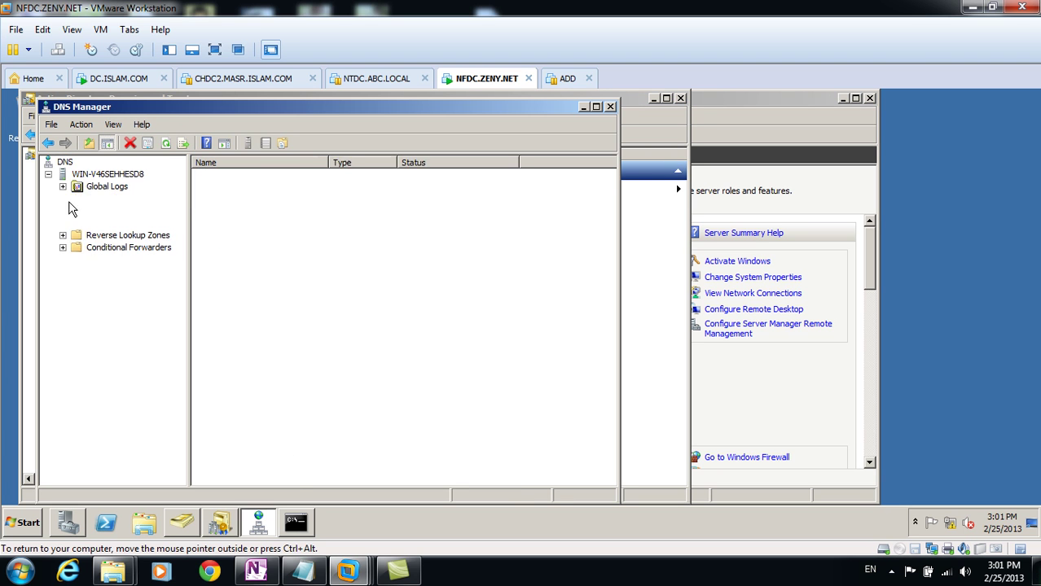
click(117, 223)
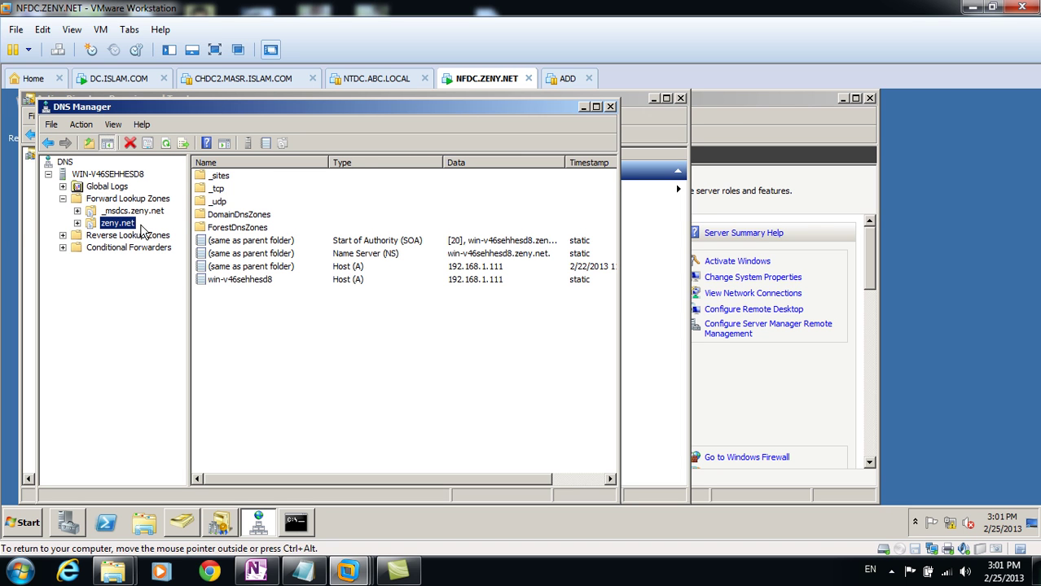
click(101, 248)
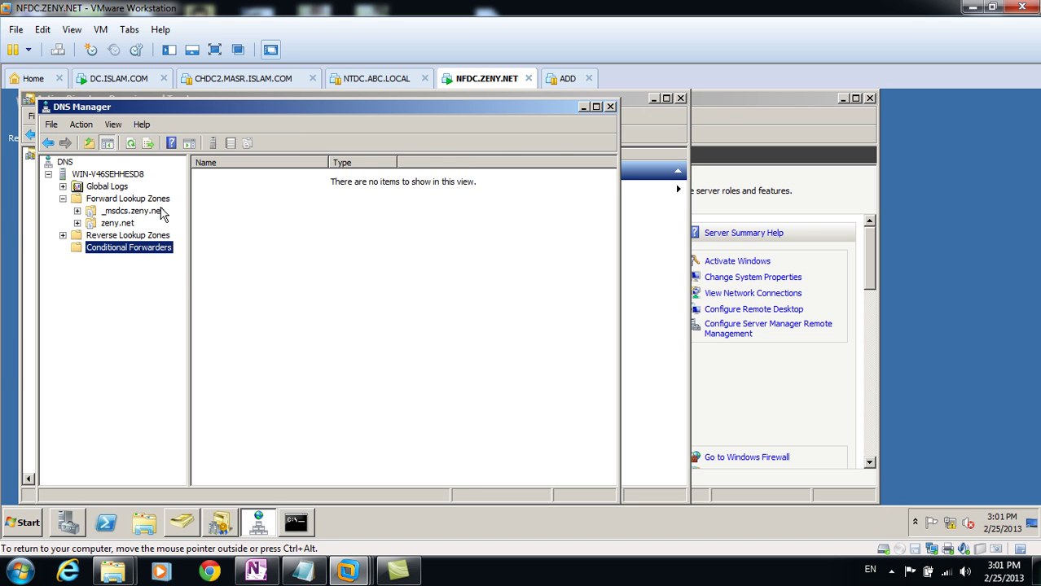
click(114, 223)
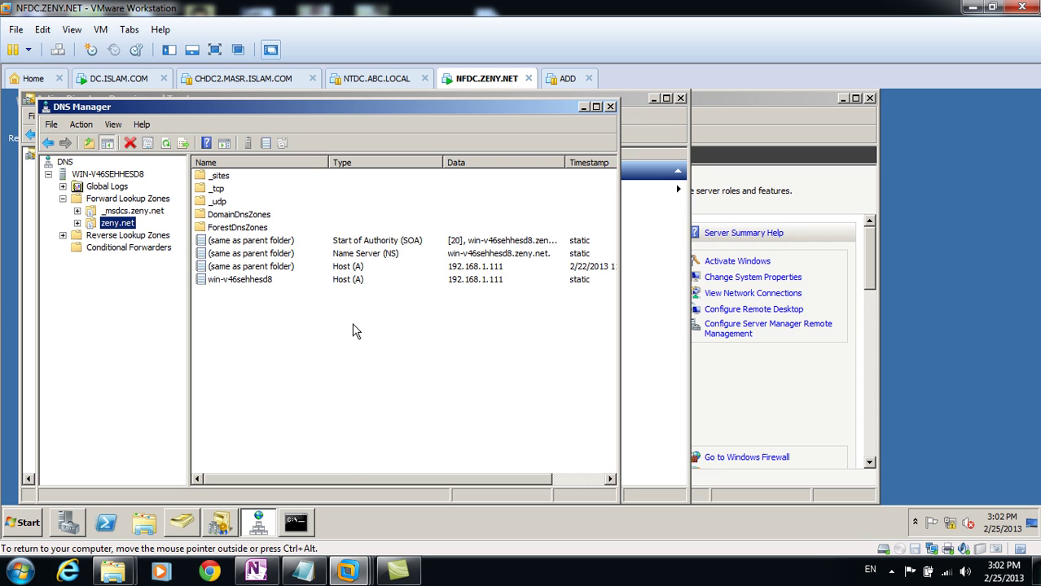
click(110, 251)
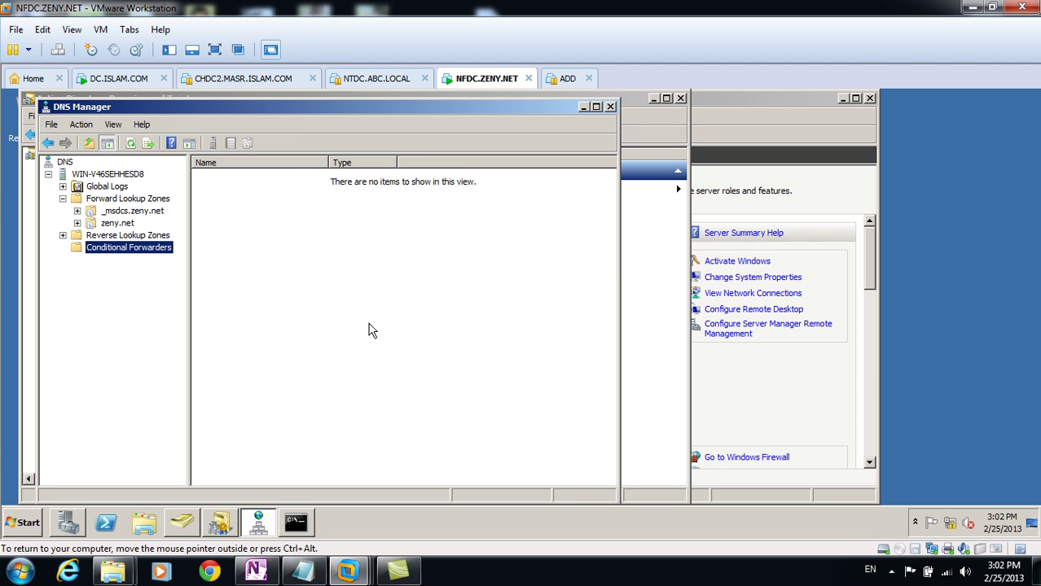
- Add an islam.com conditional forwarder to master 192.168.1.200 on zeny.net's DNS, then switch to DC.ISLAM.COM
right_click(138, 248)
click(190, 257)
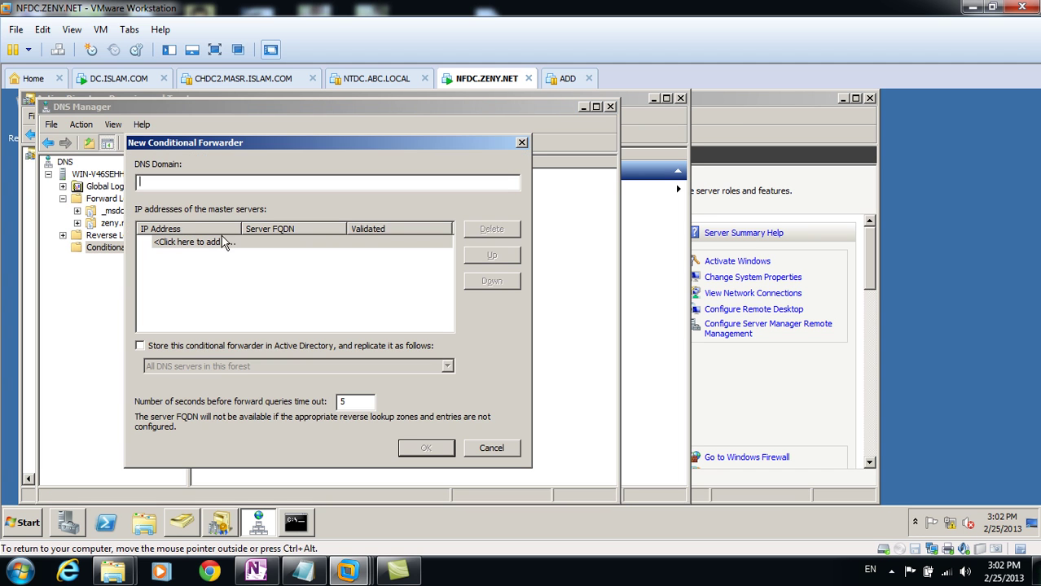
text(islam.com)
key(Tab)
text(192.168.1.2)
key(Return)
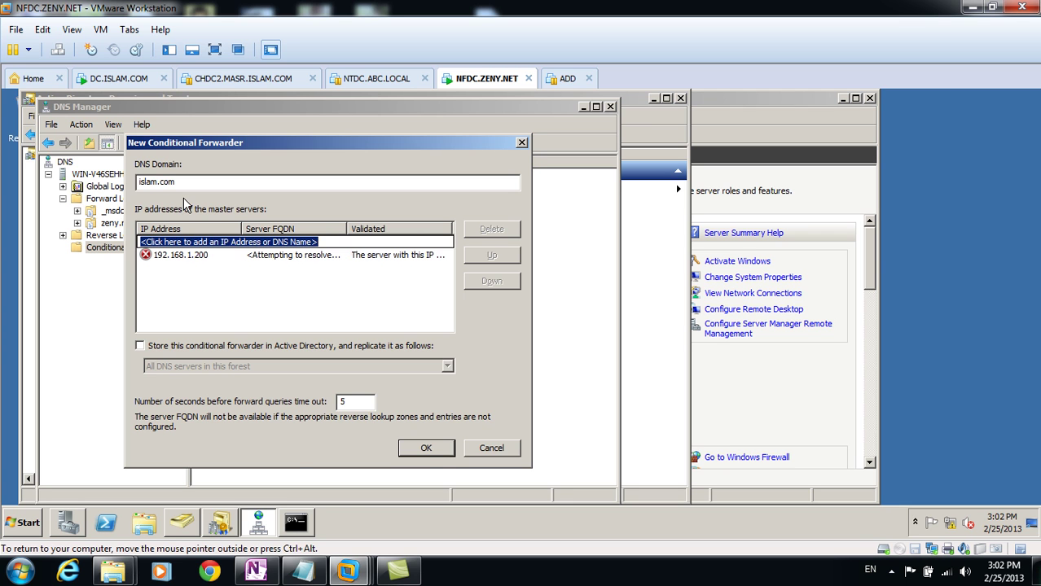
click(425, 448)
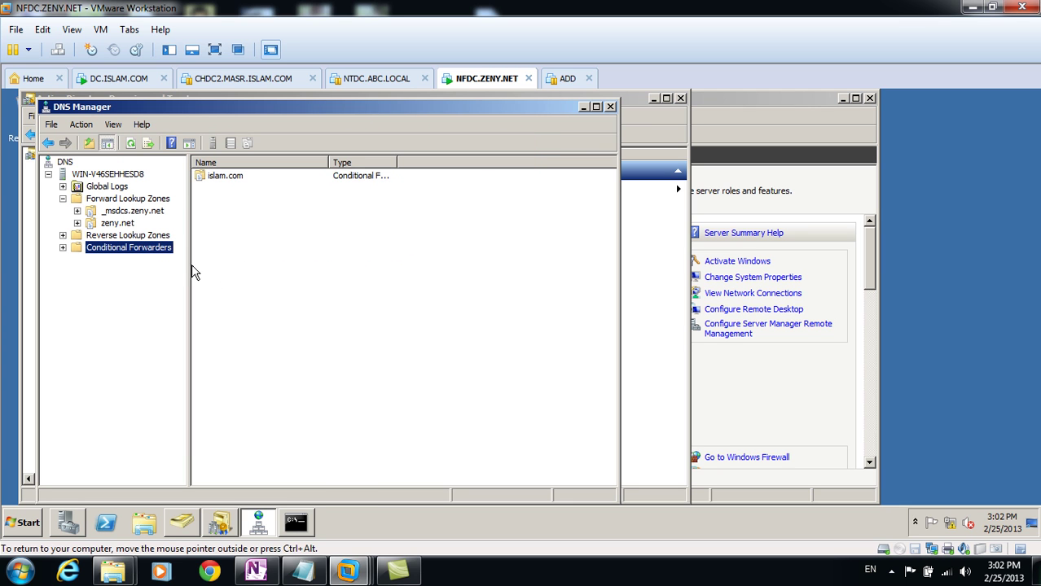
click(142, 78)
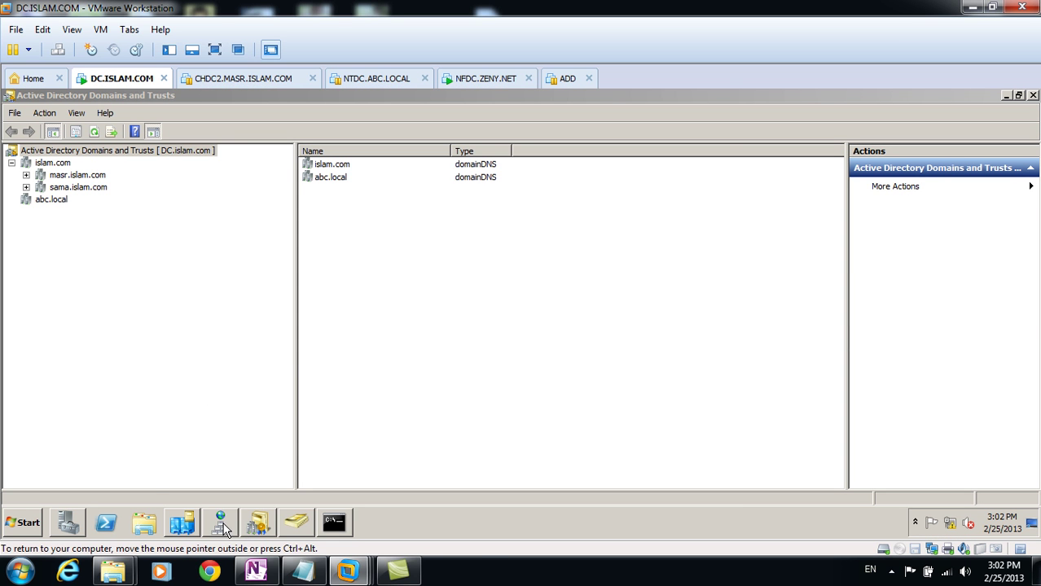
click(220, 522)
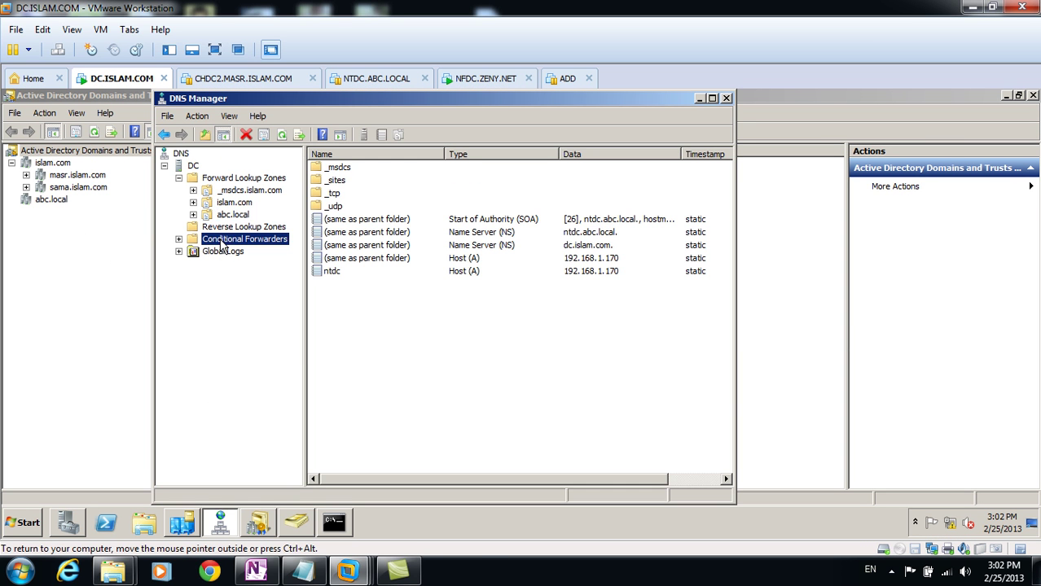
- On DC.ISLAM.COM's DNS, add a zeny.net conditional forwarder with master server 192.168.1.111
click(223, 239)
right_click(228, 241)
click(265, 249)
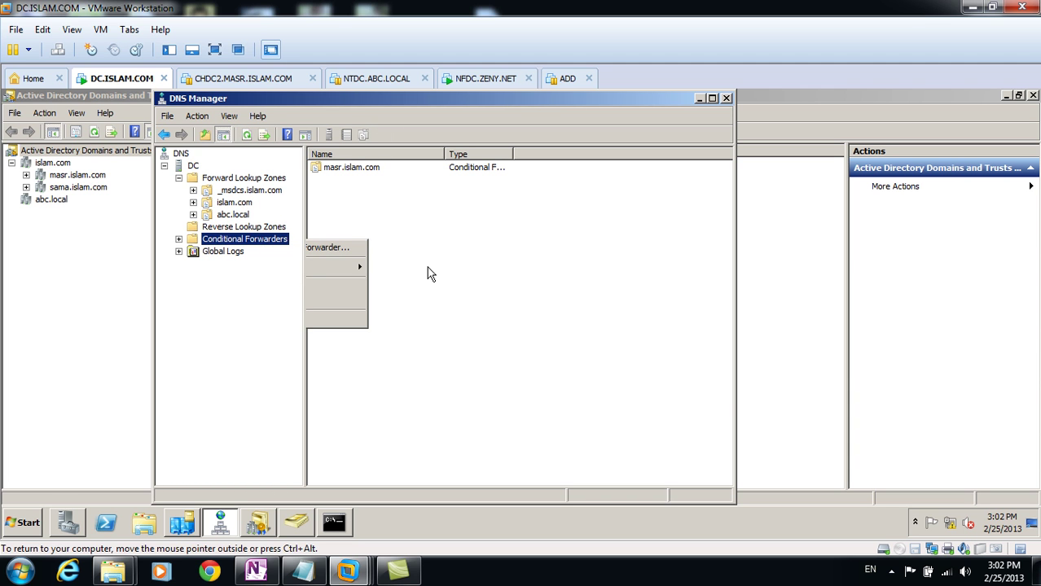
text(zeny)
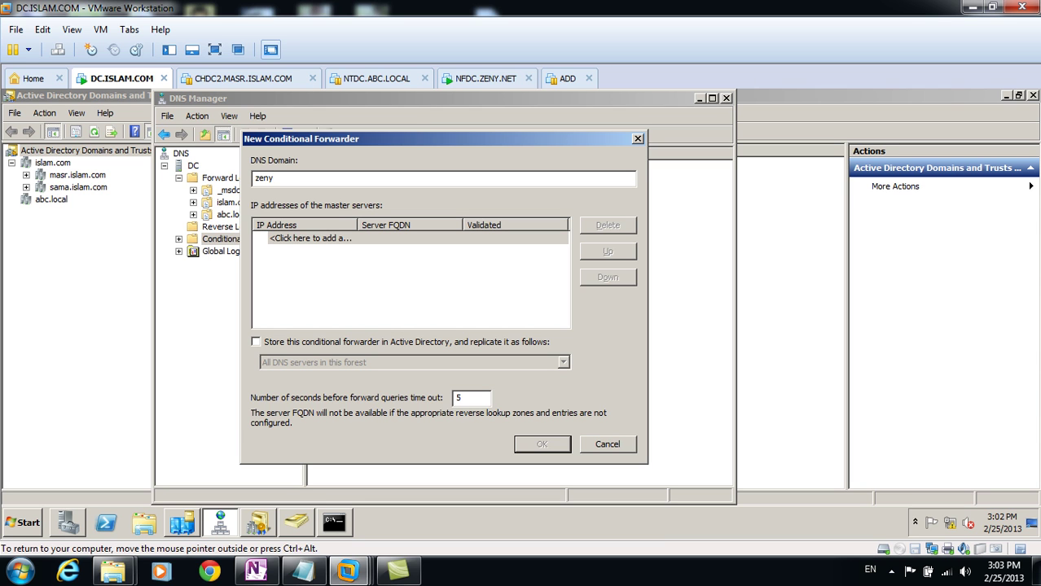
text(.net)
click(394, 236)
text(192.168.1.111)
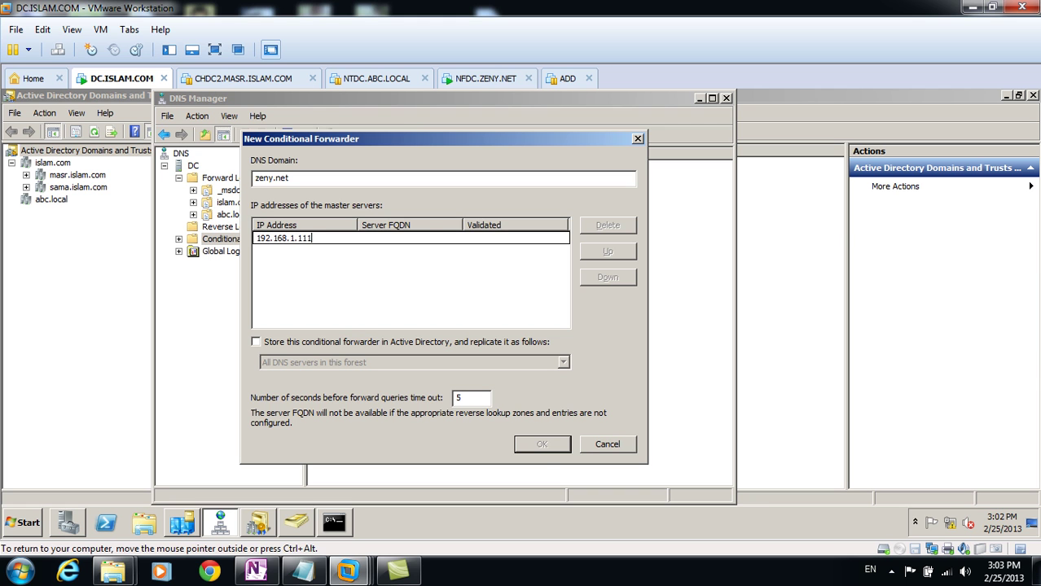
key(Return)
click(557, 446)
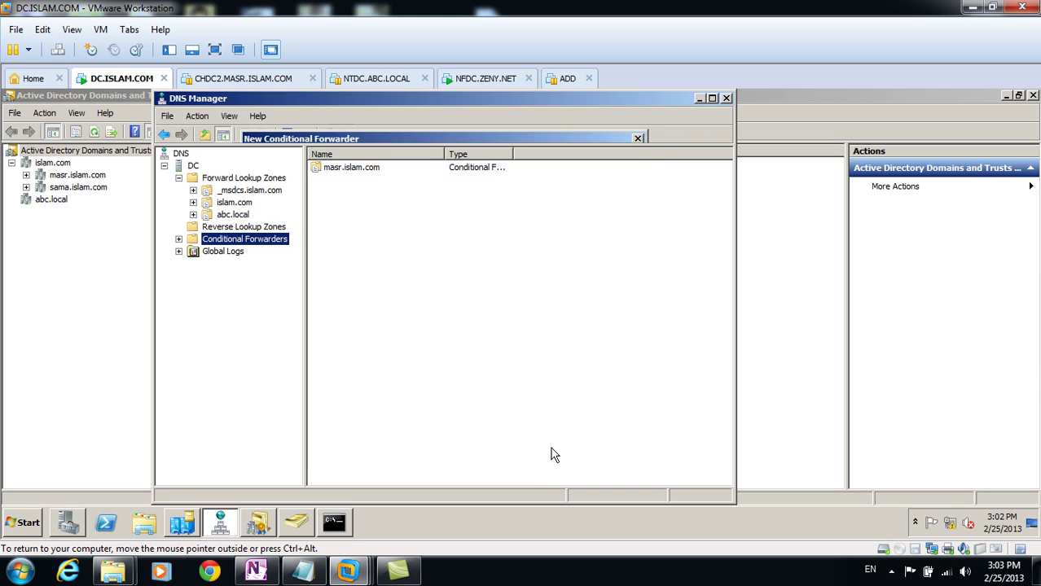
- Rerun ping dc.islam.com on NFDC.ZENY.NET, now getting four replies from 192.168.1.200
click(487, 78)
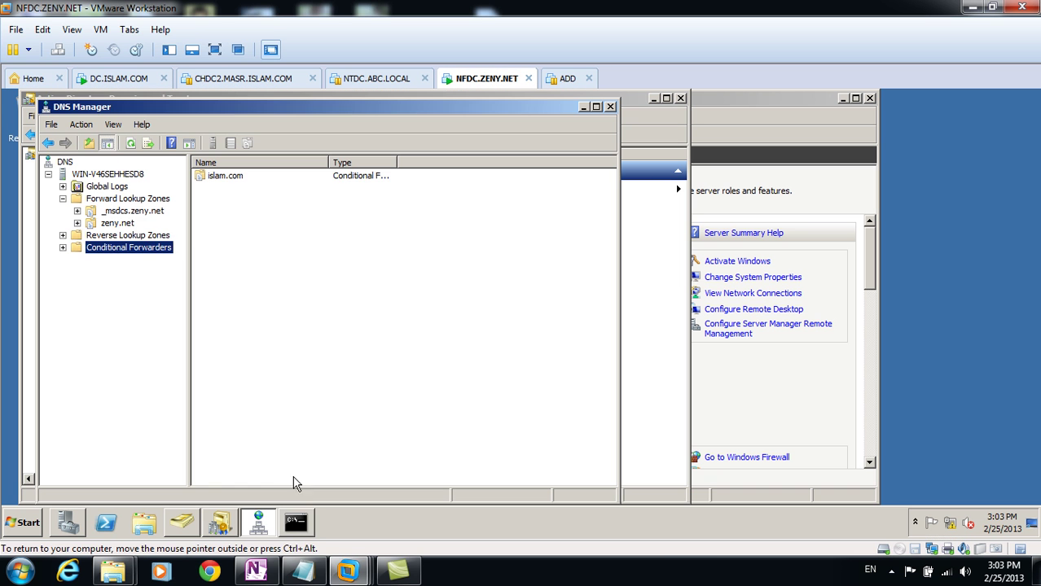
click(296, 522)
key(Up)
key(Return)
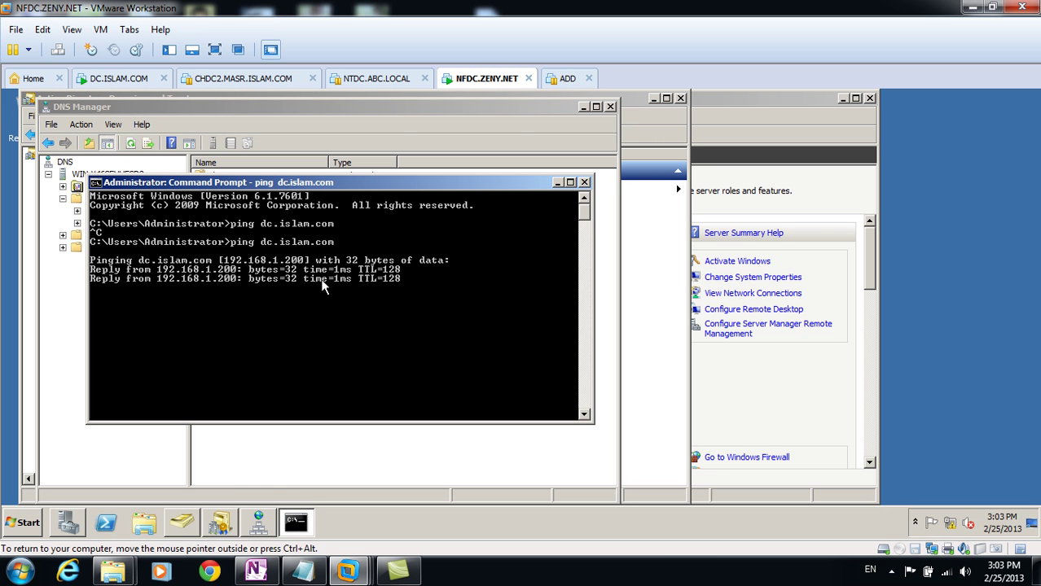
- Minimize the Command Prompt, DNS and Domains and Trusts windows, then bring the consoles back forward
click(560, 182)
click(583, 107)
click(653, 99)
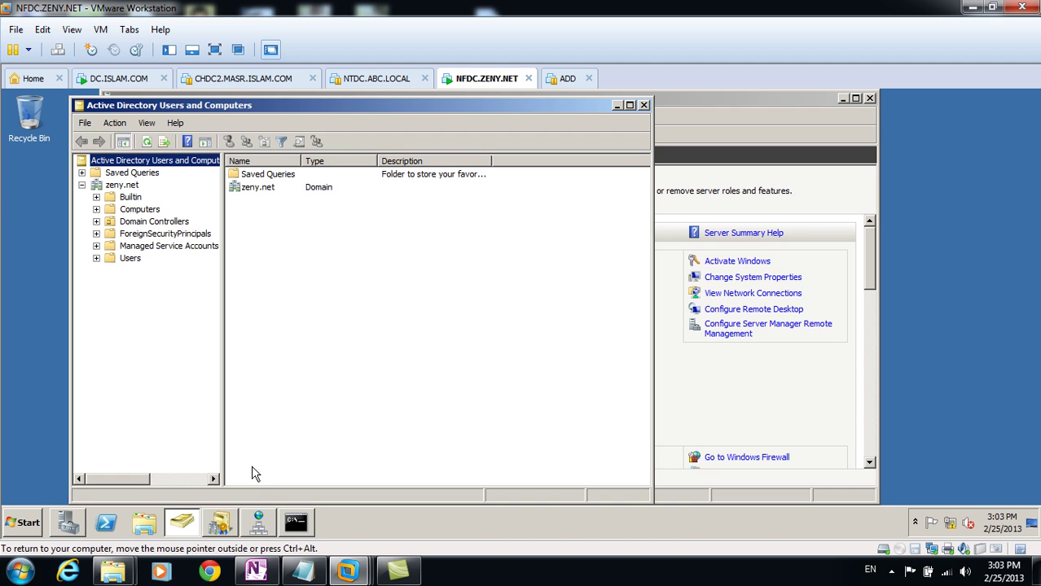
click(267, 525)
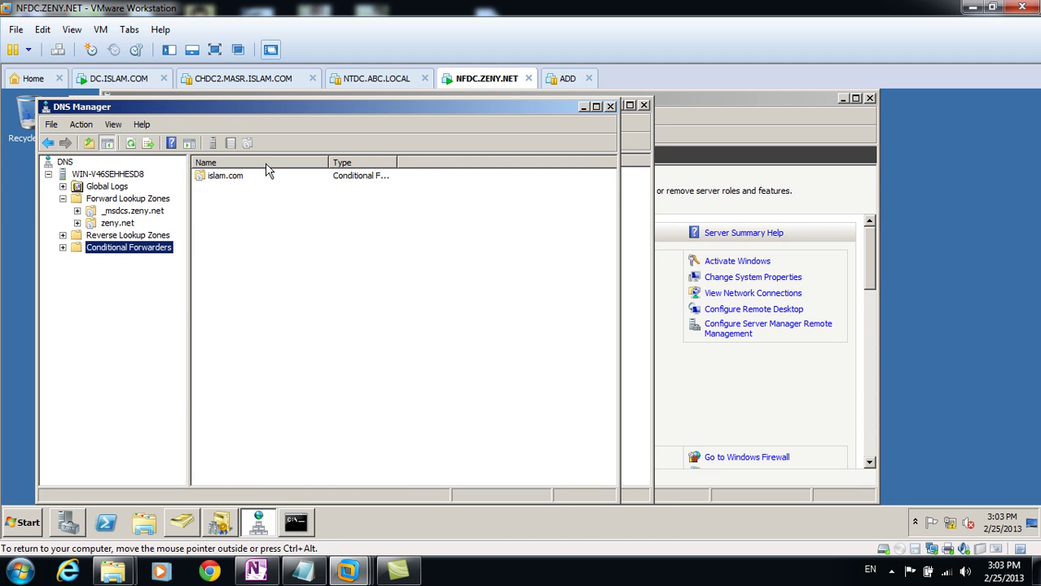
click(182, 525)
- From zeny.net's Properties Trusts tab, which lists no trusts, start the New Trust Wizard
click(218, 525)
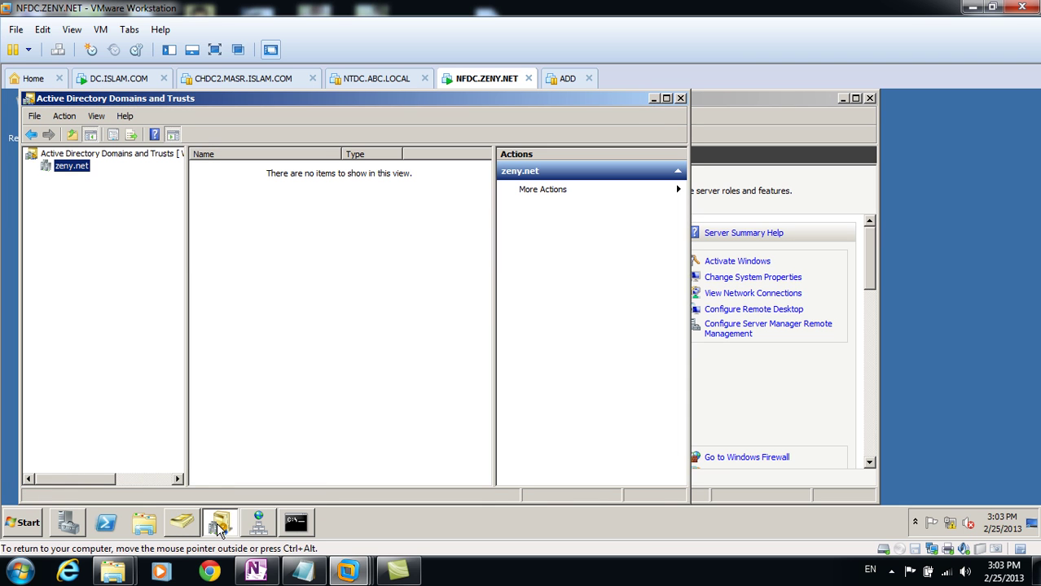
right_click(71, 168)
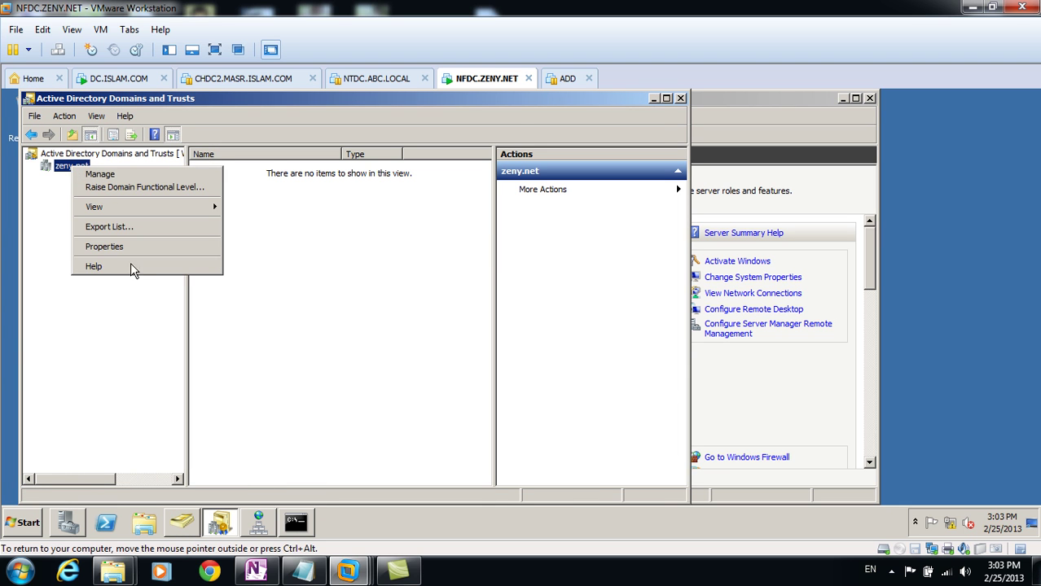
click(134, 247)
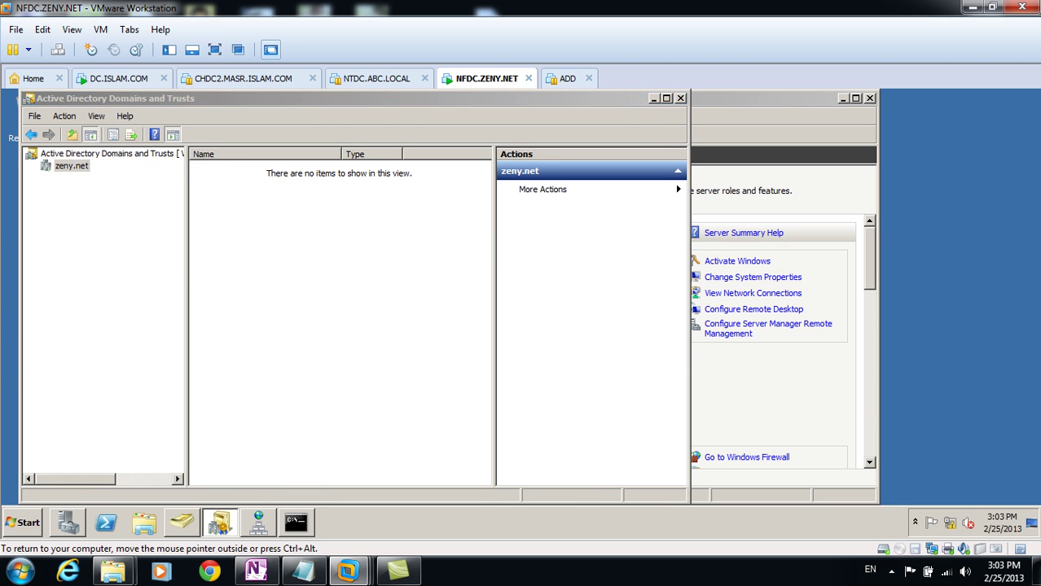
click(263, 157)
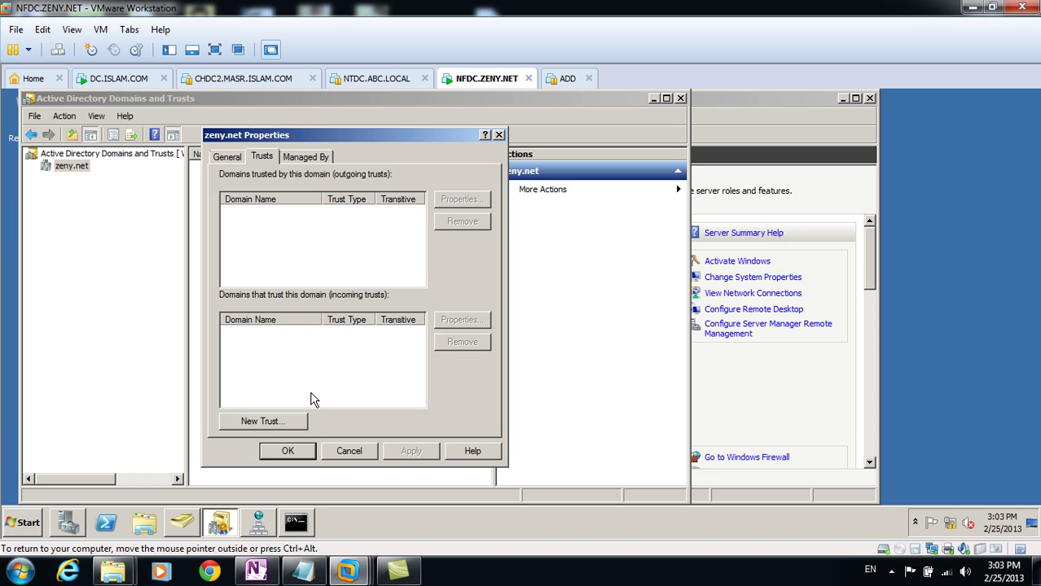
click(262, 421)
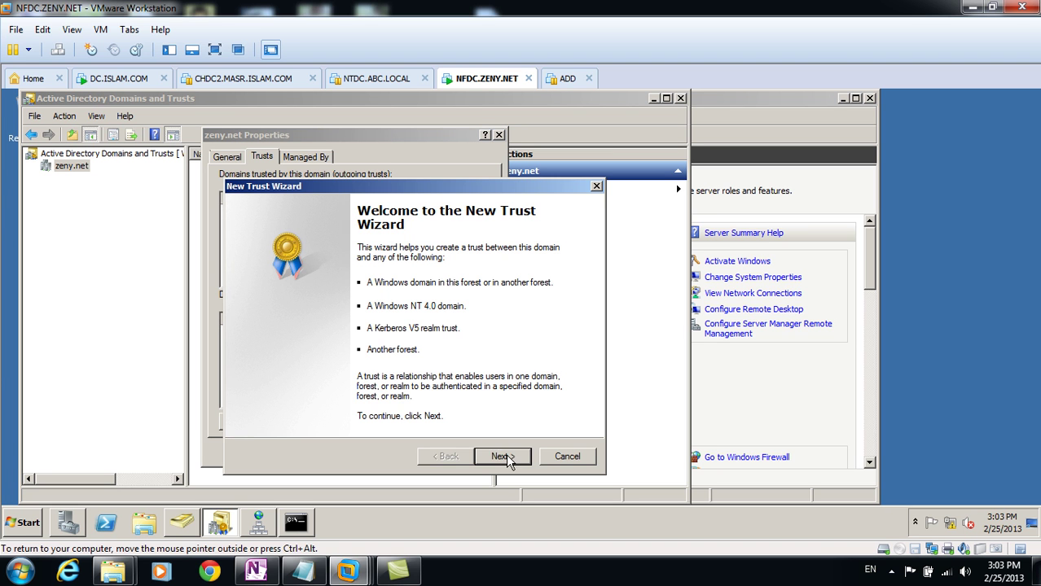
- Name islam.com as the trust partner in the New Trust Wizard
click(501, 457)
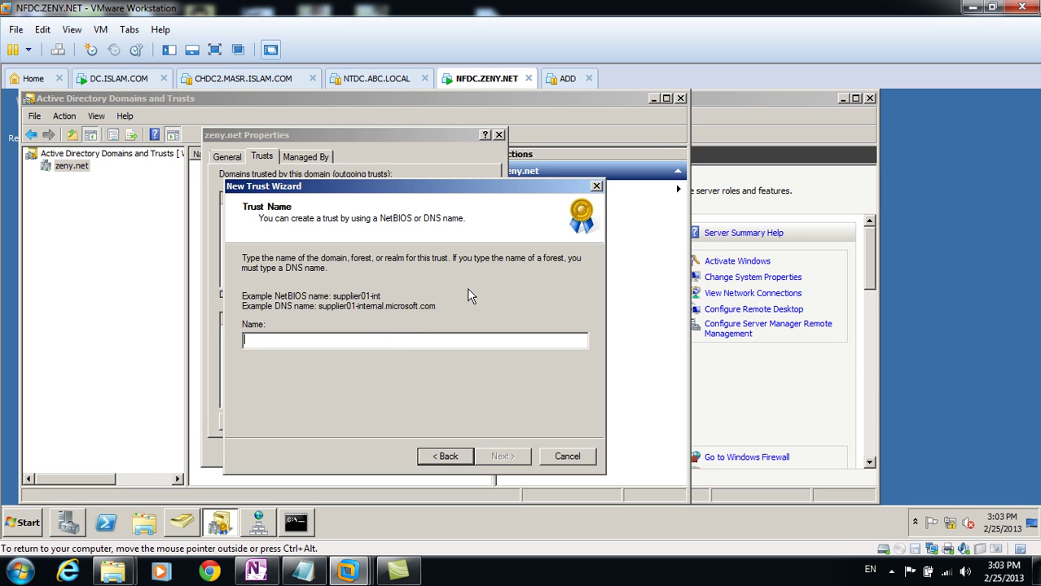
text(isla)
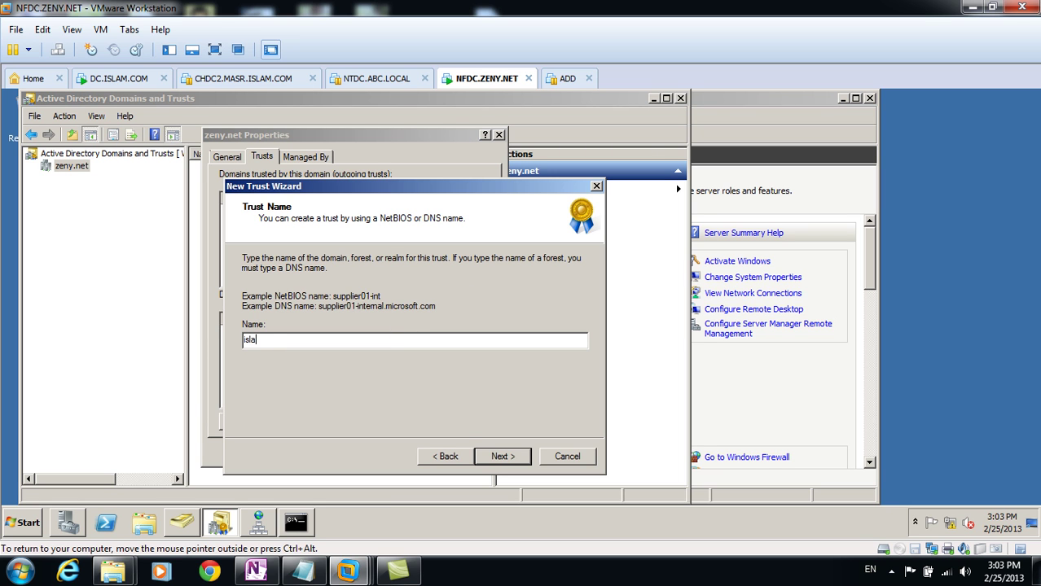
text(m.com)
key(Return)
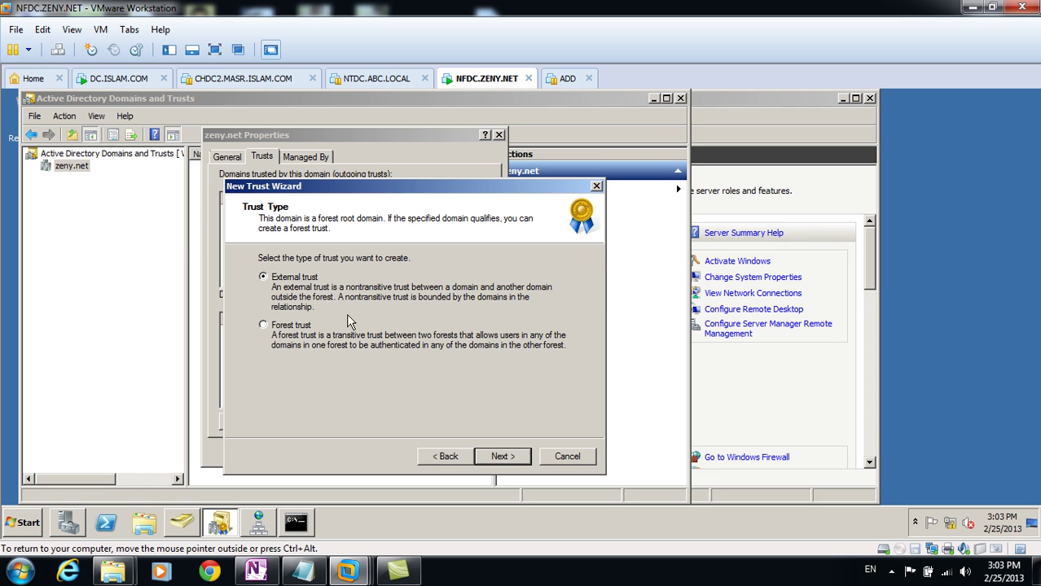
- Choose a Forest trust, keep Two-way direction, and create it in both domains
click(307, 334)
click(492, 458)
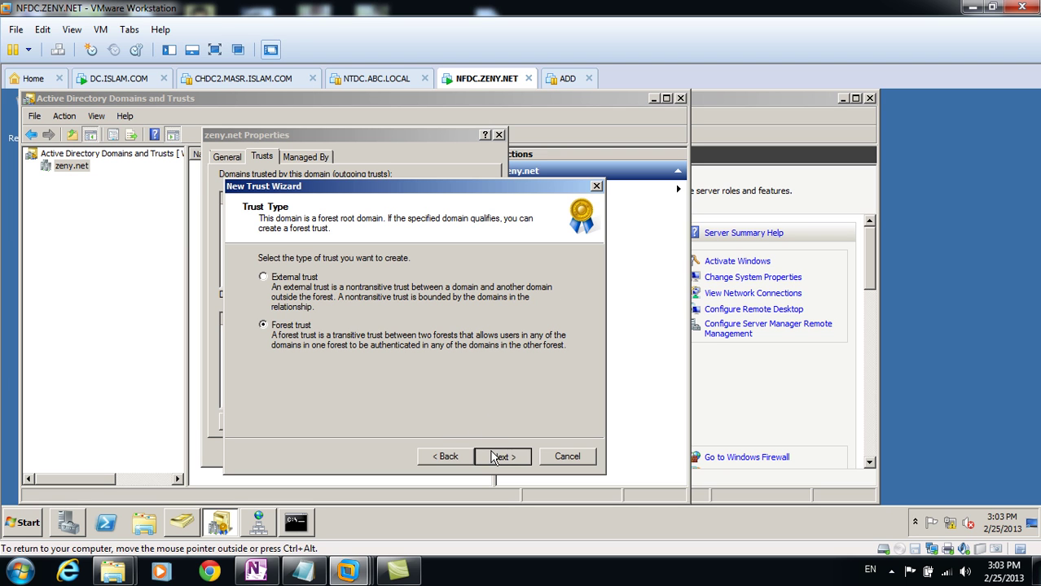
click(444, 457)
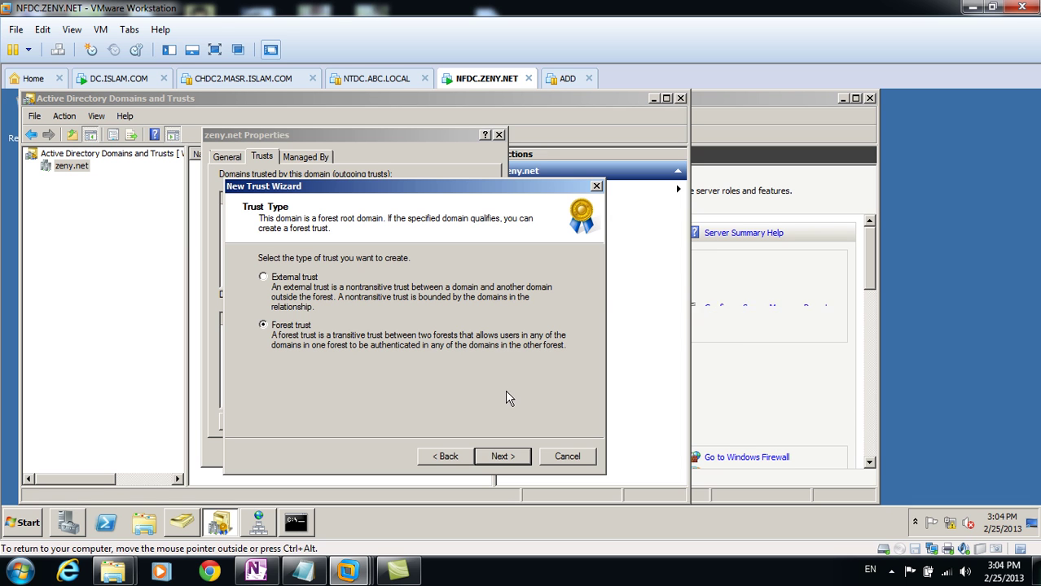
click(502, 456)
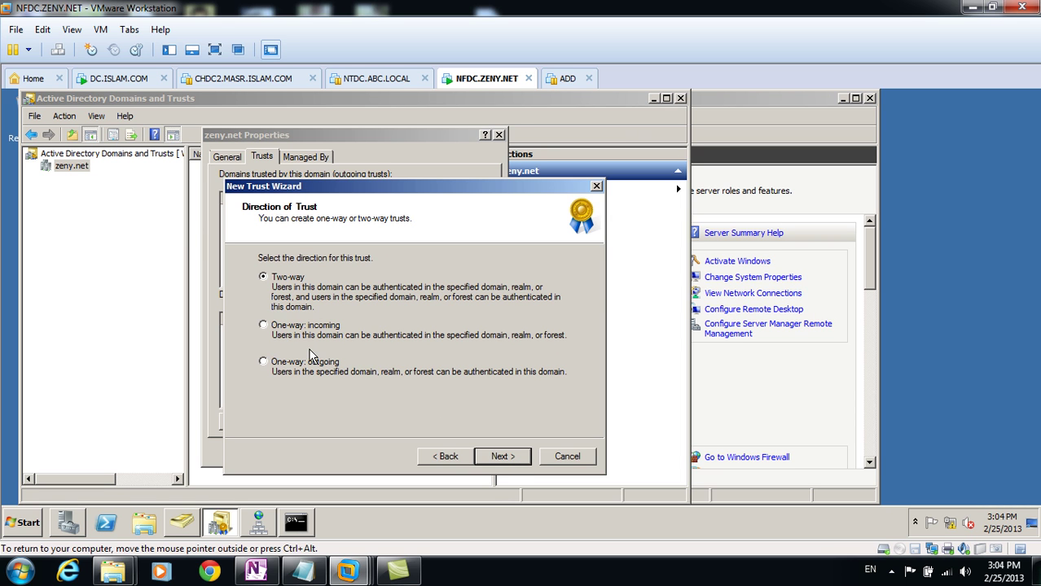
click(503, 457)
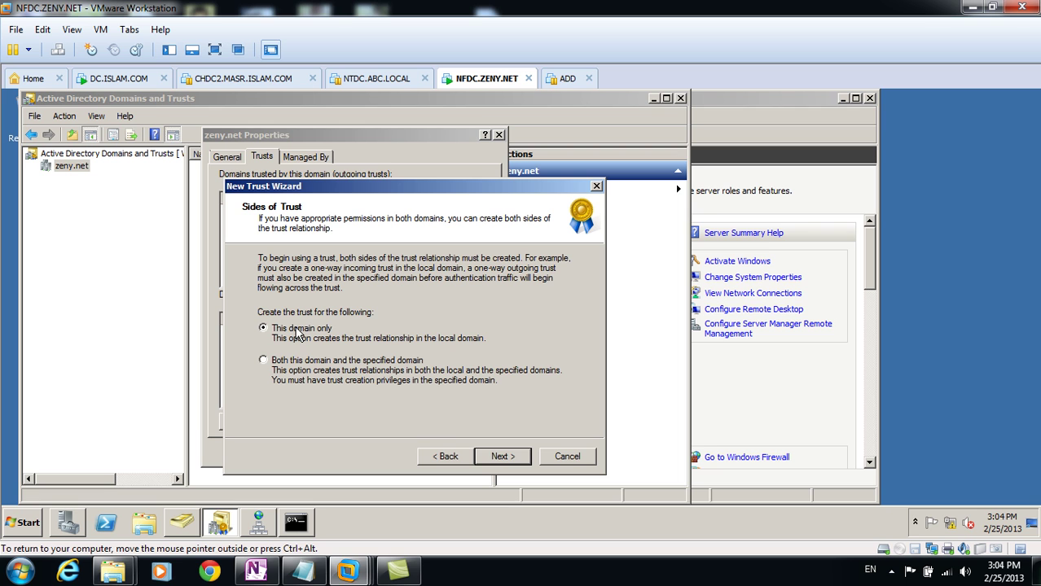
click(284, 363)
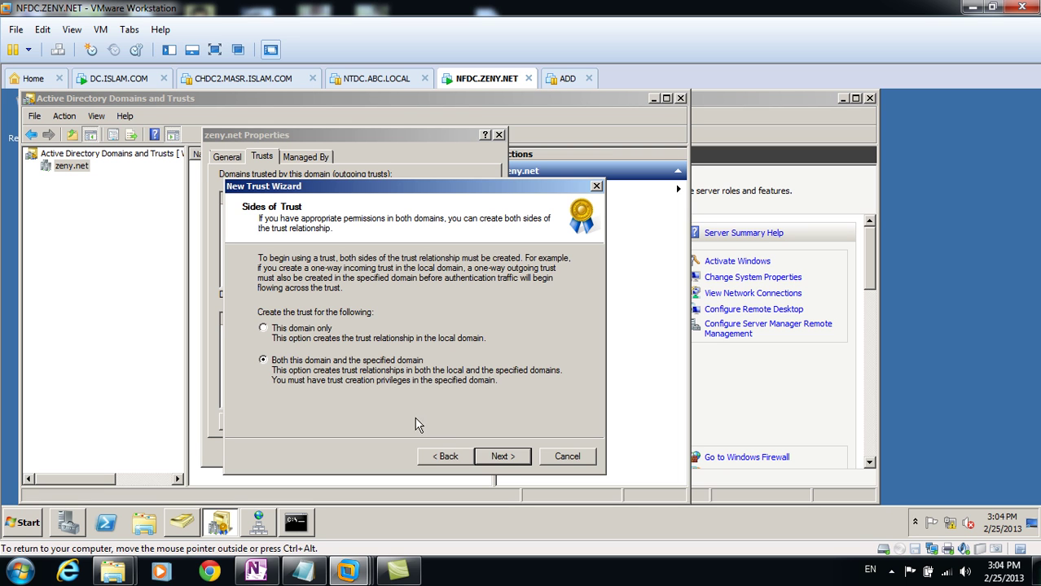
click(502, 458)
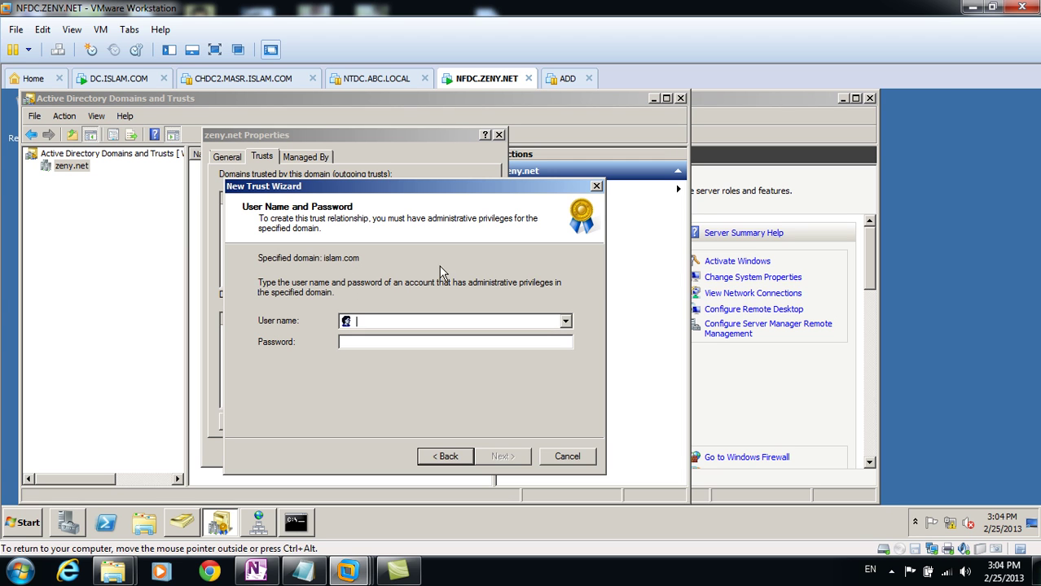
- Correct the user name to administrator, enter the password, and submit the islam.com credentials
text(administartor)
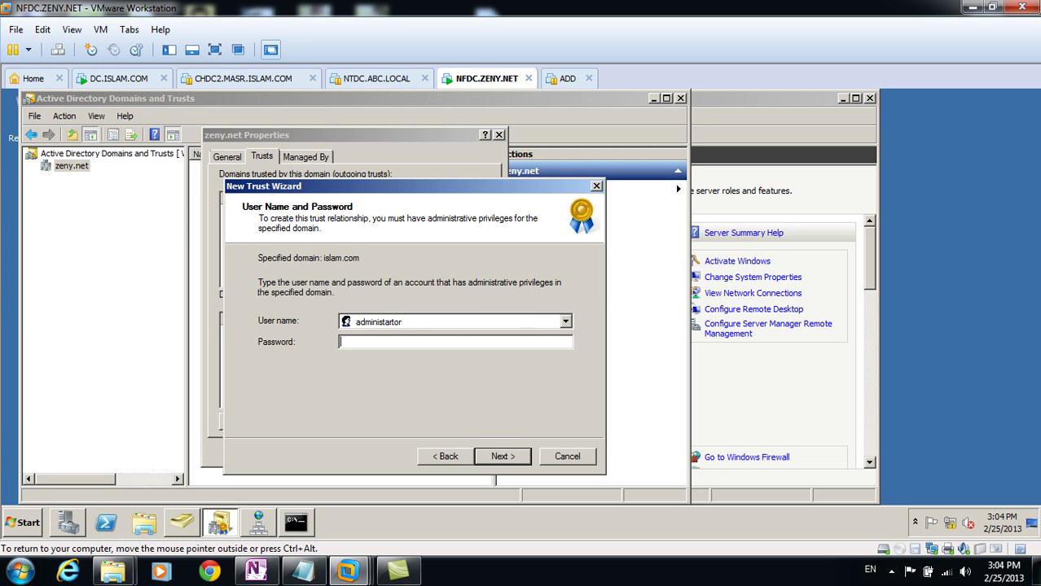
double_click(378, 322)
click(395, 322)
text(ra)
key(Tab)
click(503, 456)
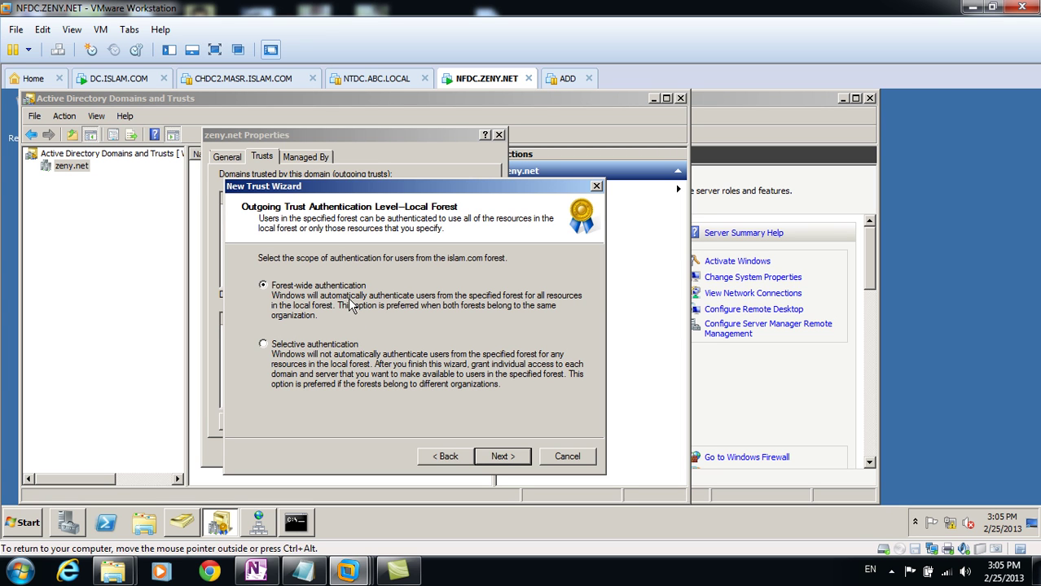
- Review local and specified forest authentication pages, keeping Forest-wide authentication, and reach the summary
click(505, 457)
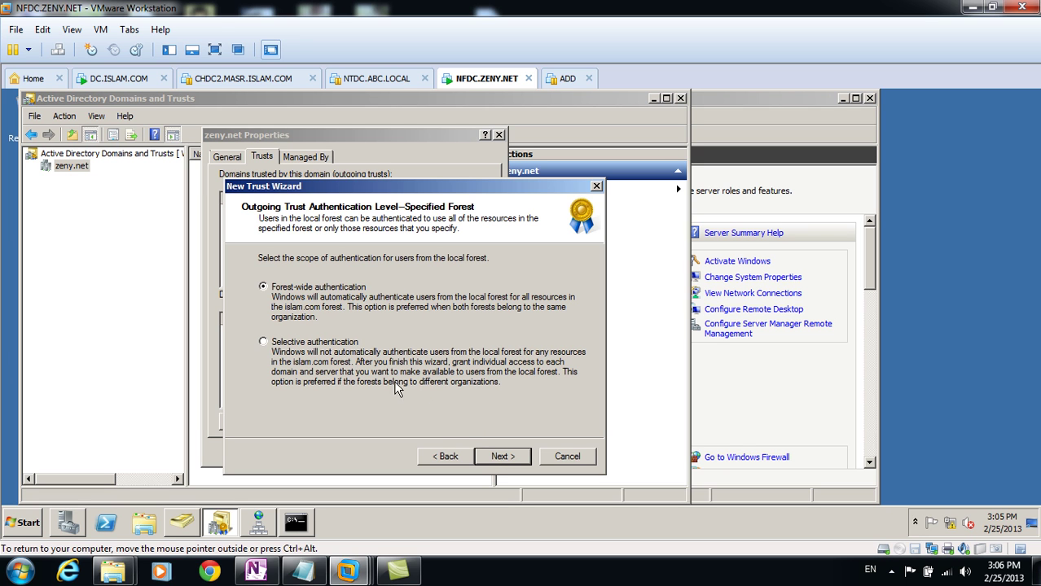
click(447, 456)
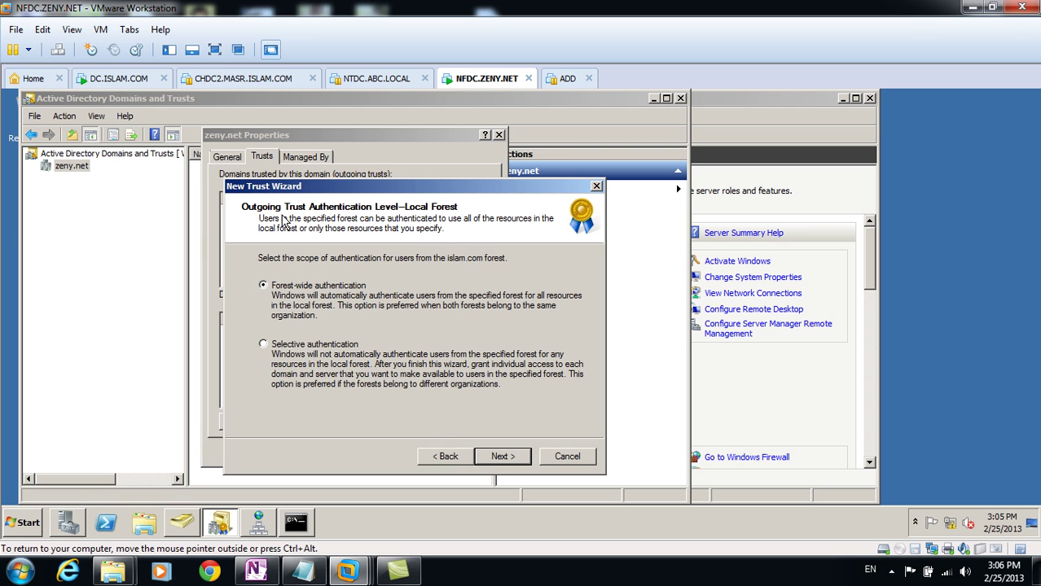
click(501, 457)
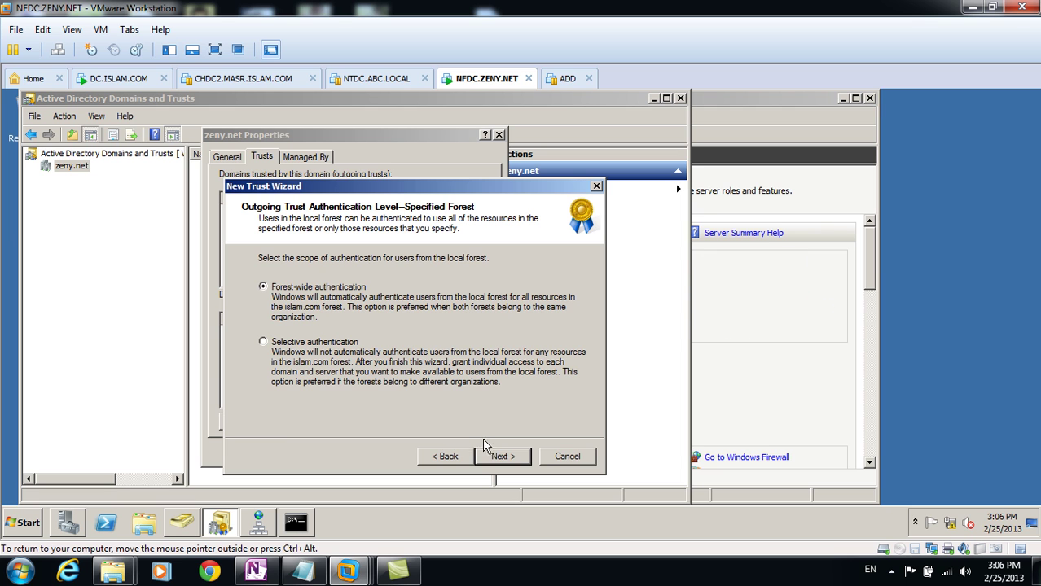
click(453, 458)
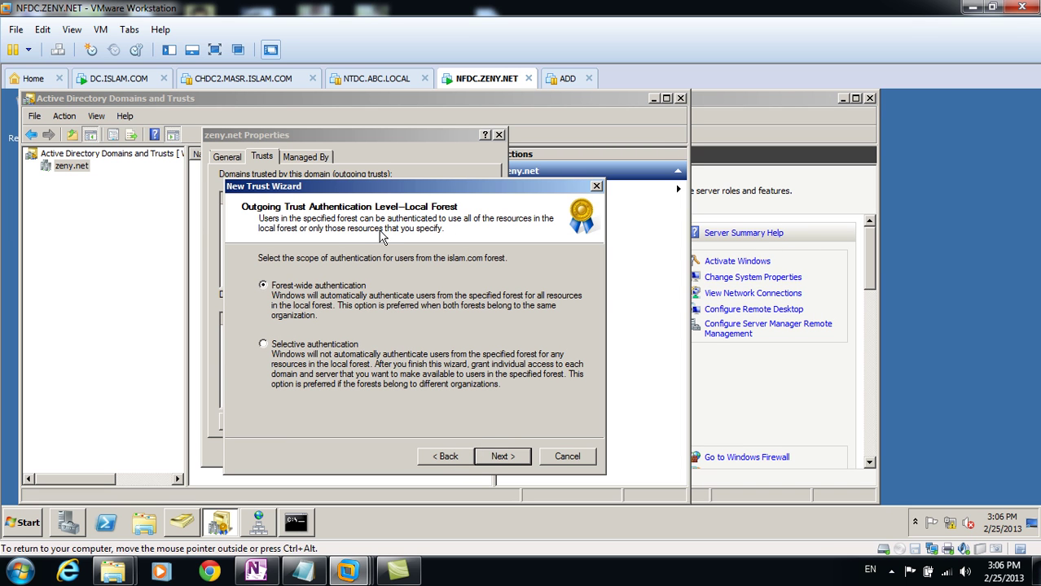
click(489, 456)
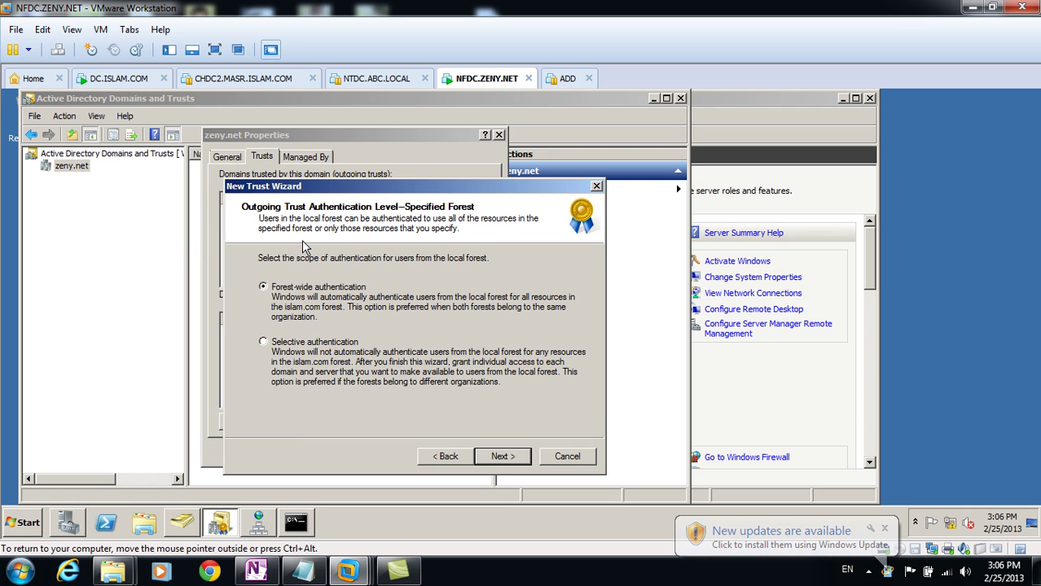
click(446, 457)
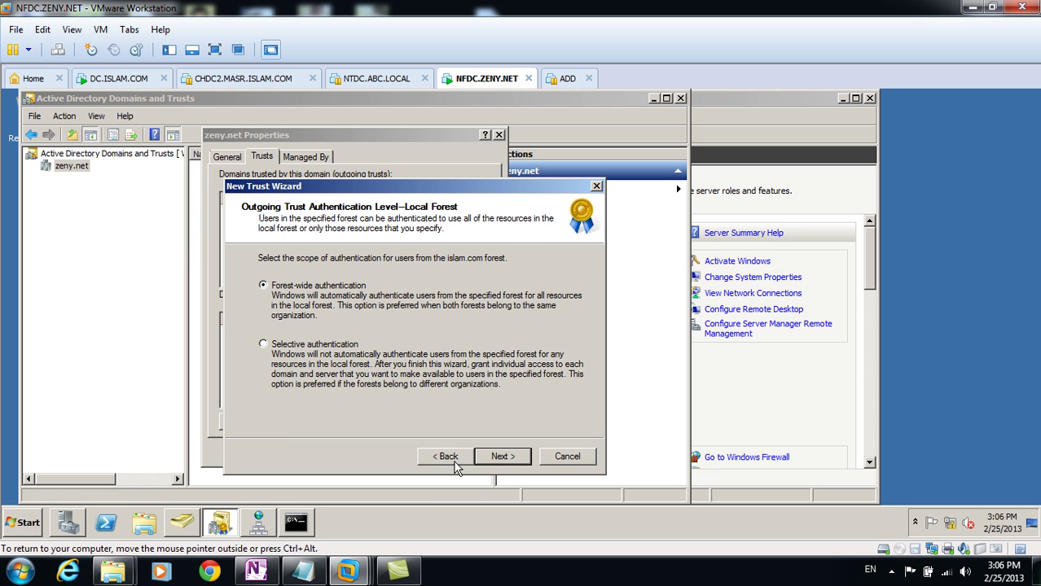
click(510, 461)
click(510, 462)
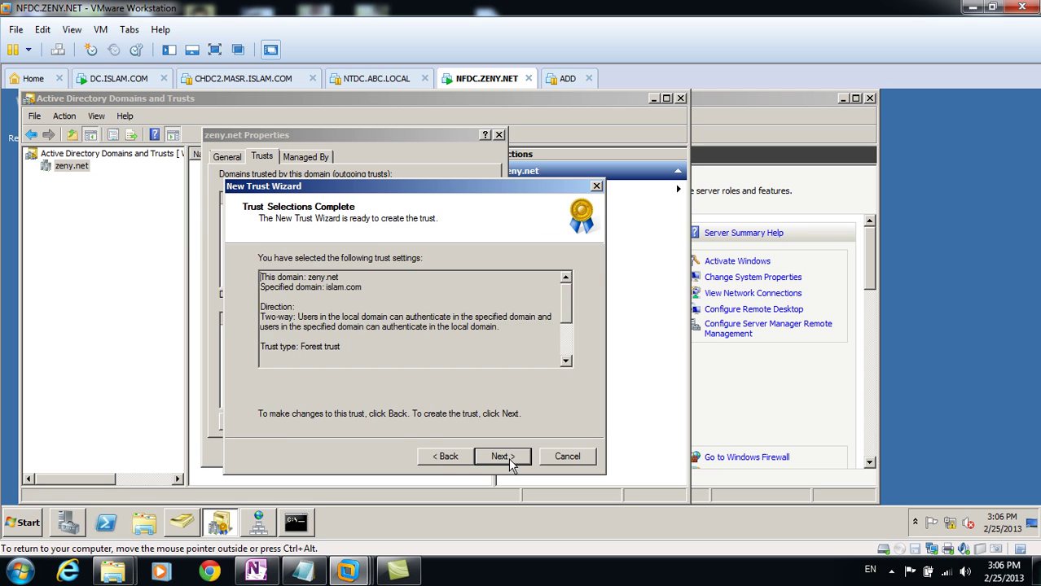
- Review the Trust Selections Complete summary and create the two-way forest trust
scroll(406, 293, down, 3)
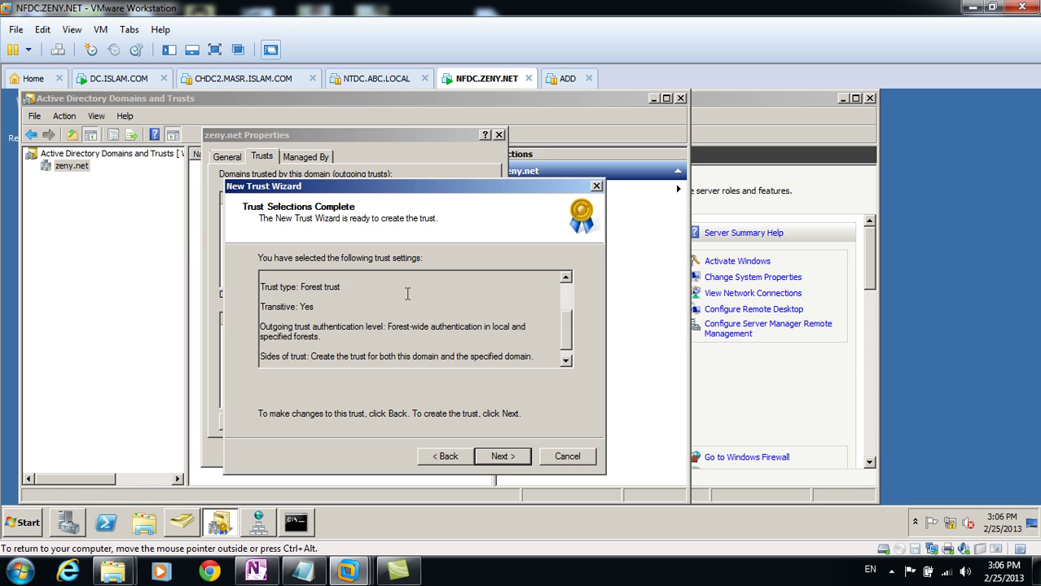
scroll(423, 299, up, 3)
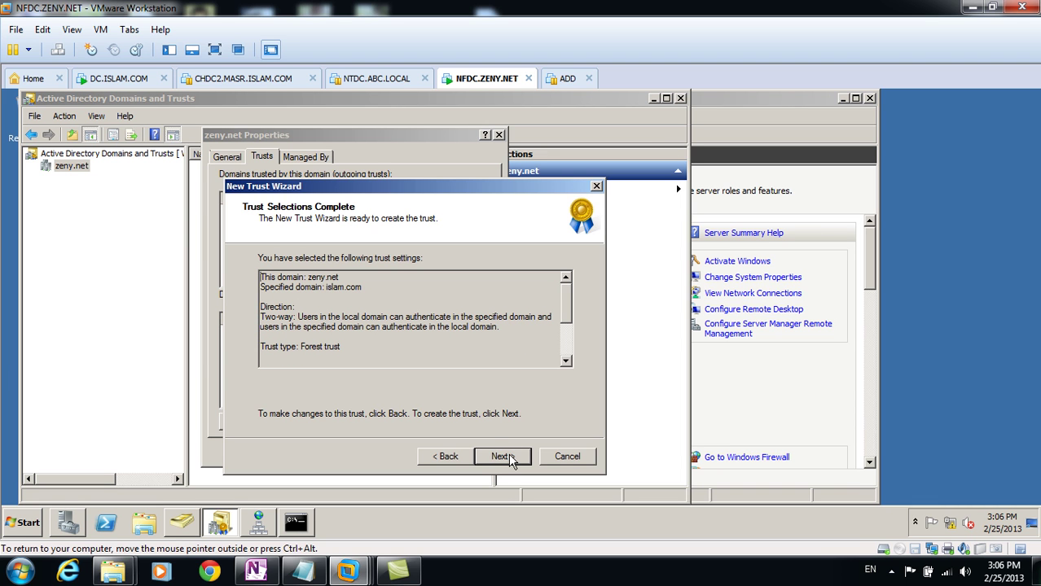
click(509, 459)
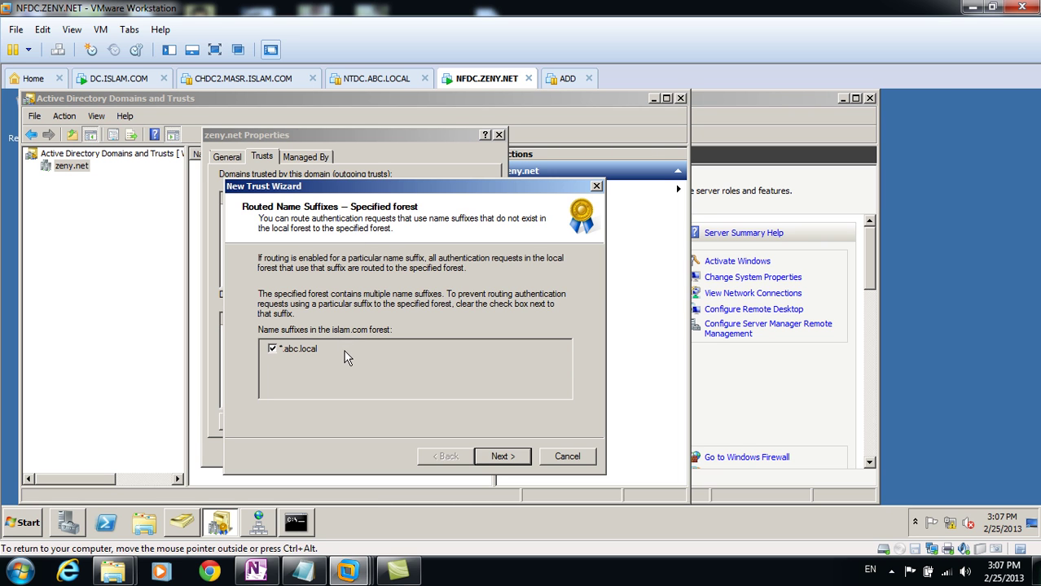
- Keep *.abc.local routed, confirm outgoing and incoming trusts, finish, and switch to DC.ISLAM.COM
click(493, 456)
click(492, 456)
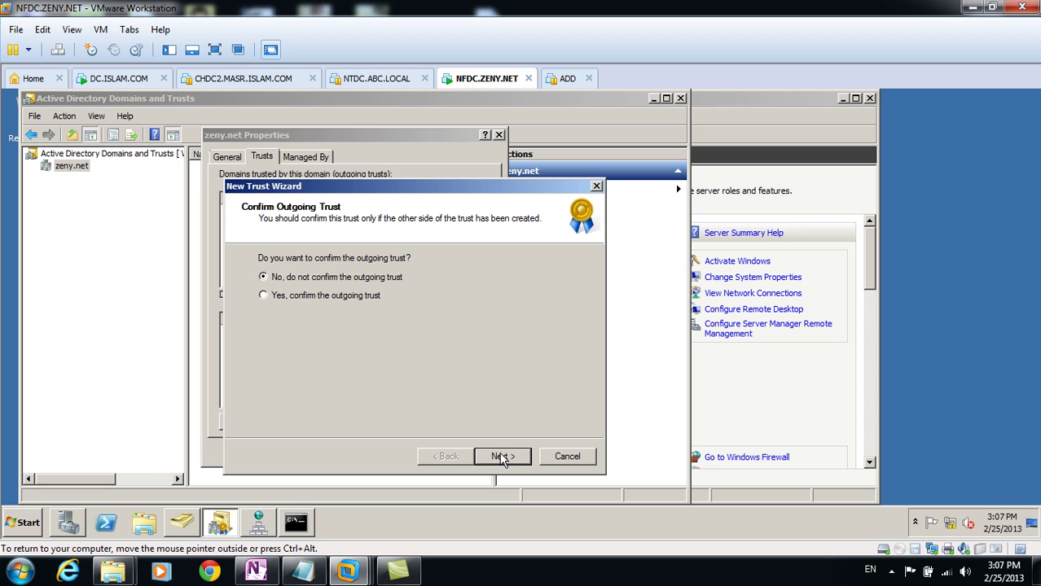
click(303, 295)
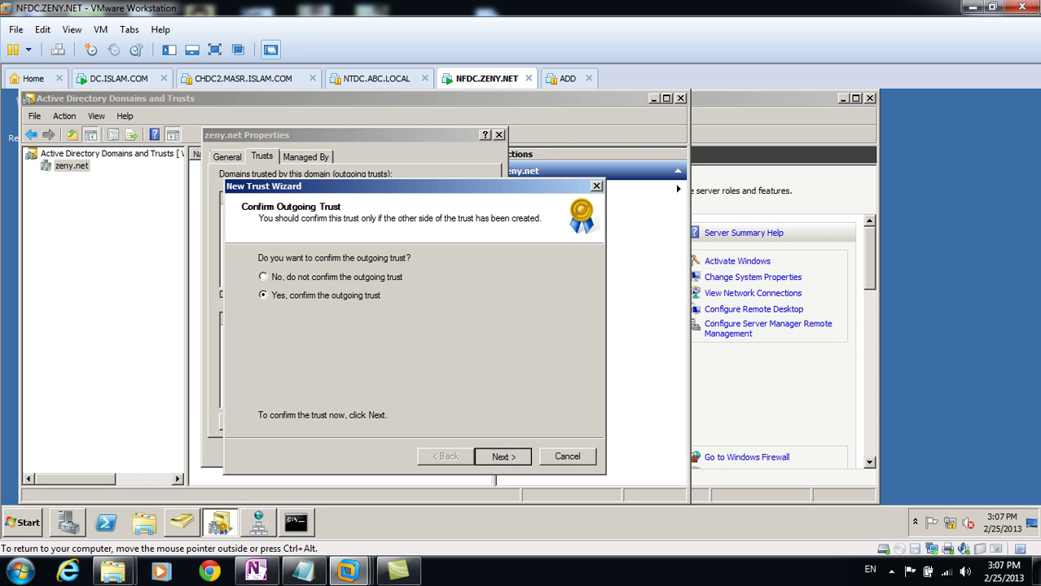
click(487, 448)
click(305, 297)
click(502, 456)
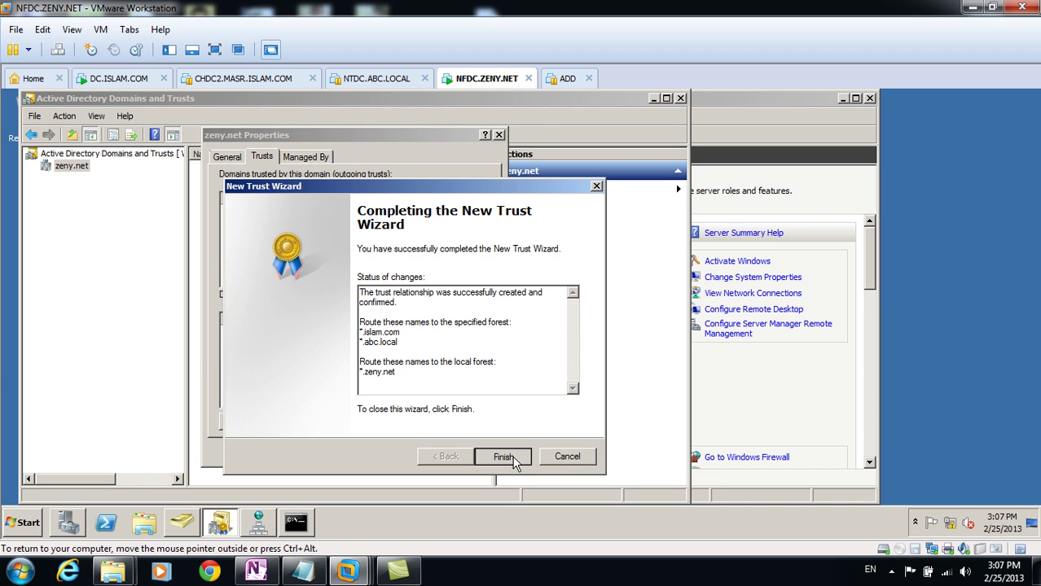
click(512, 458)
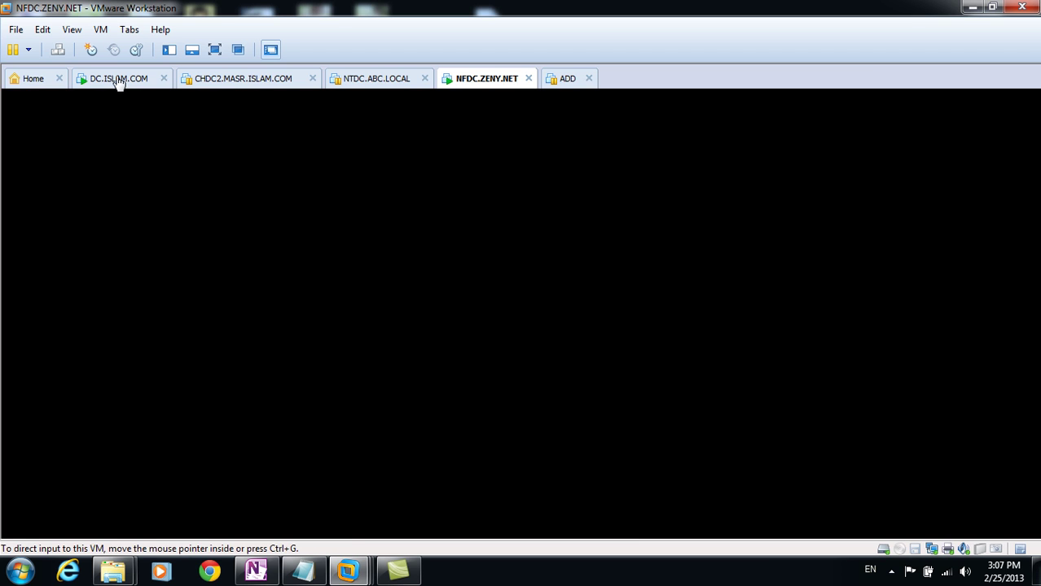
click(118, 78)
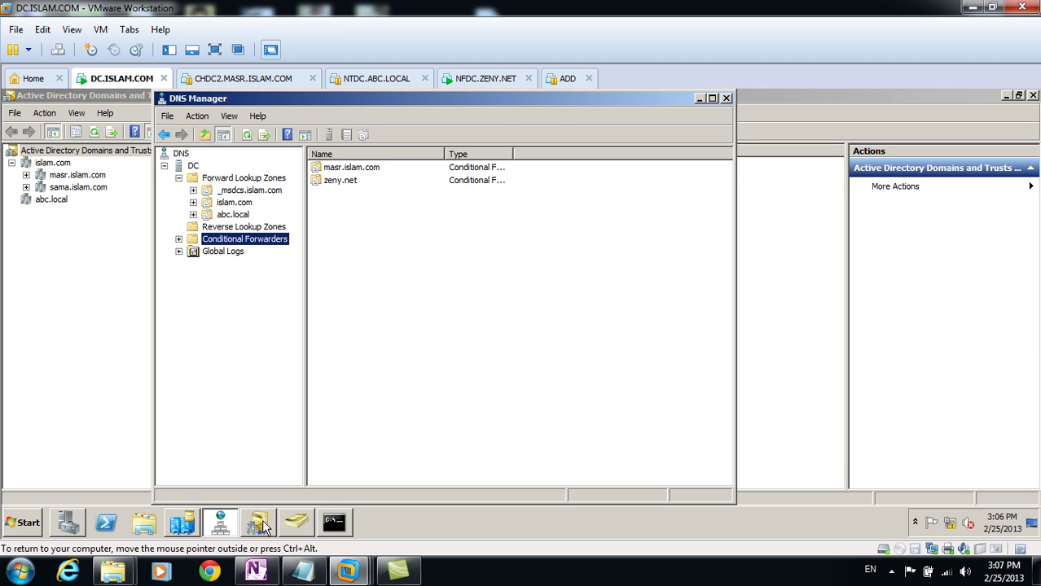
- On DC.ISLAM.COM, verify zeny.net in islam.com's Trusts properties, then expand islam.com
click(261, 526)
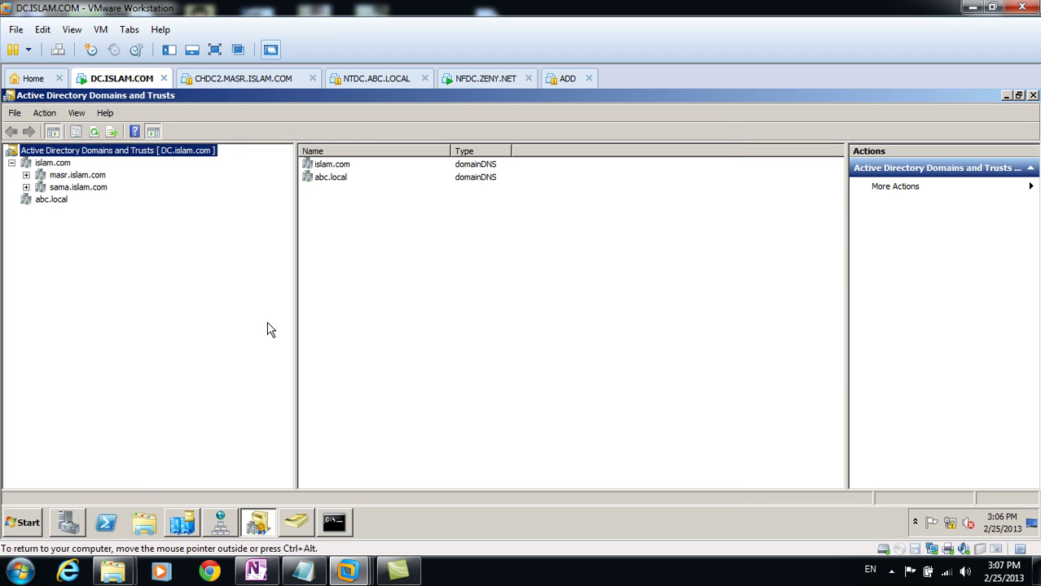
click(94, 131)
right_click(49, 164)
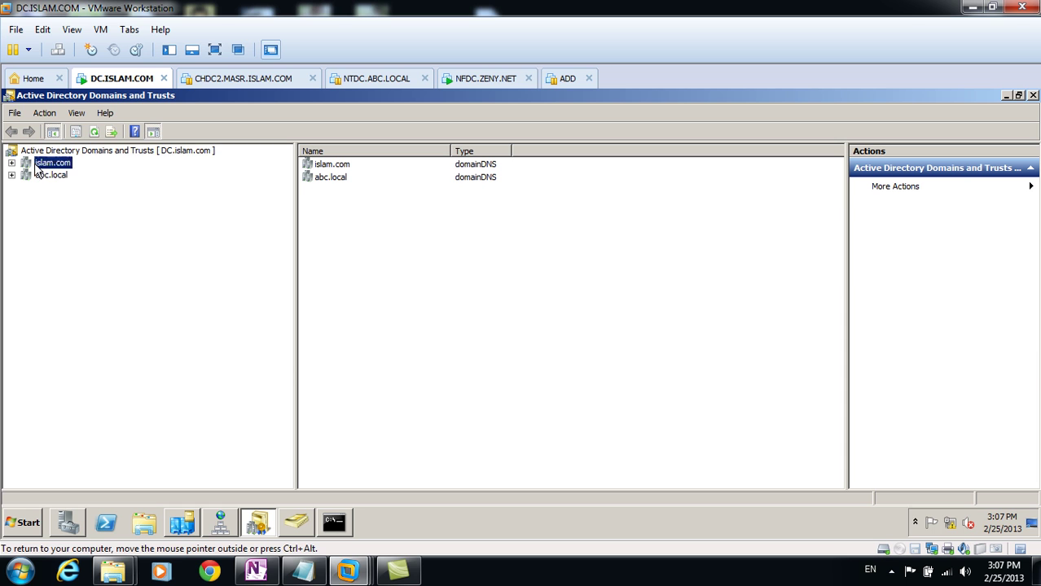
click(91, 209)
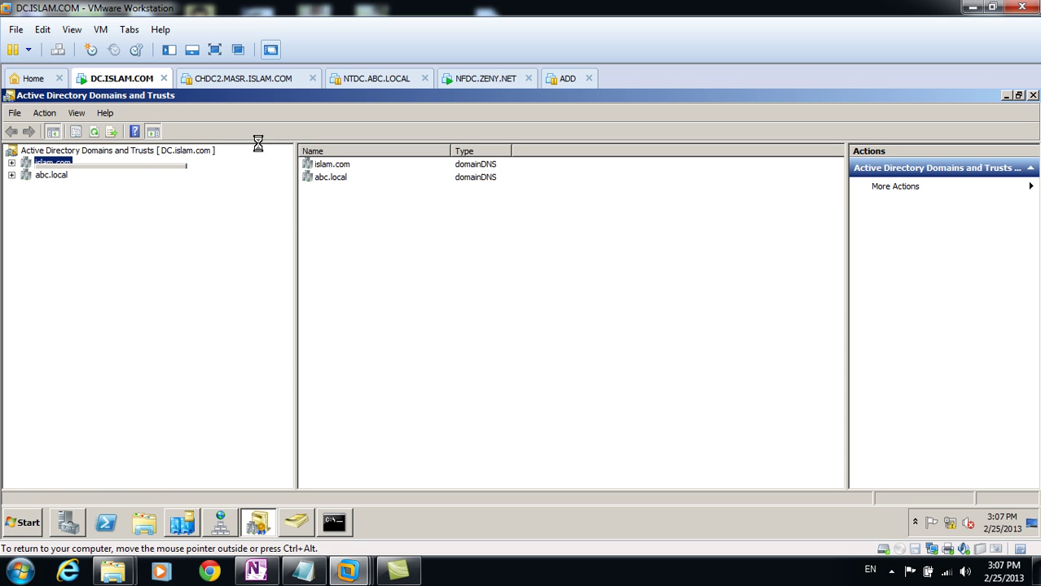
click(428, 157)
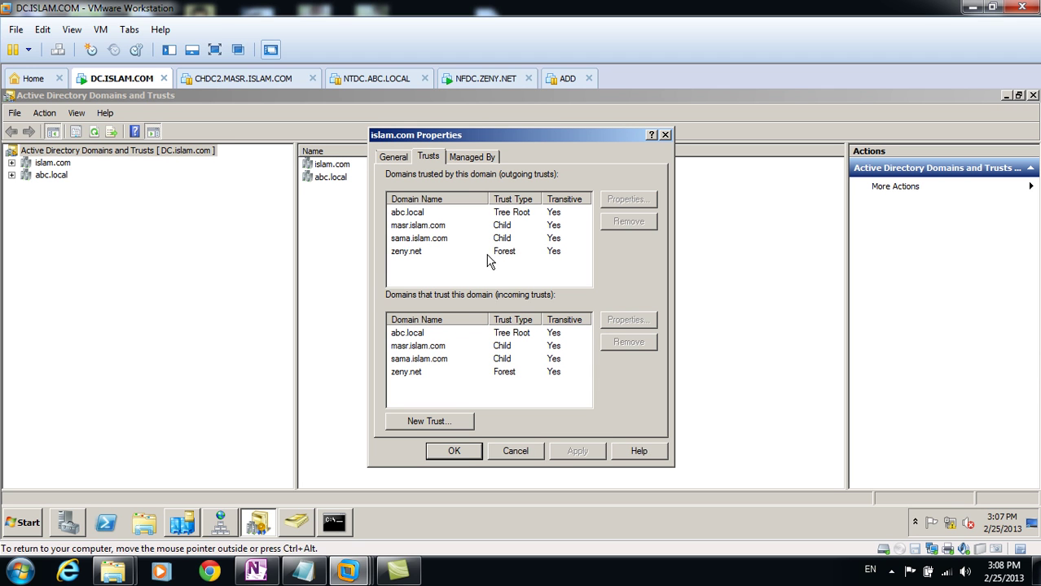
click(480, 254)
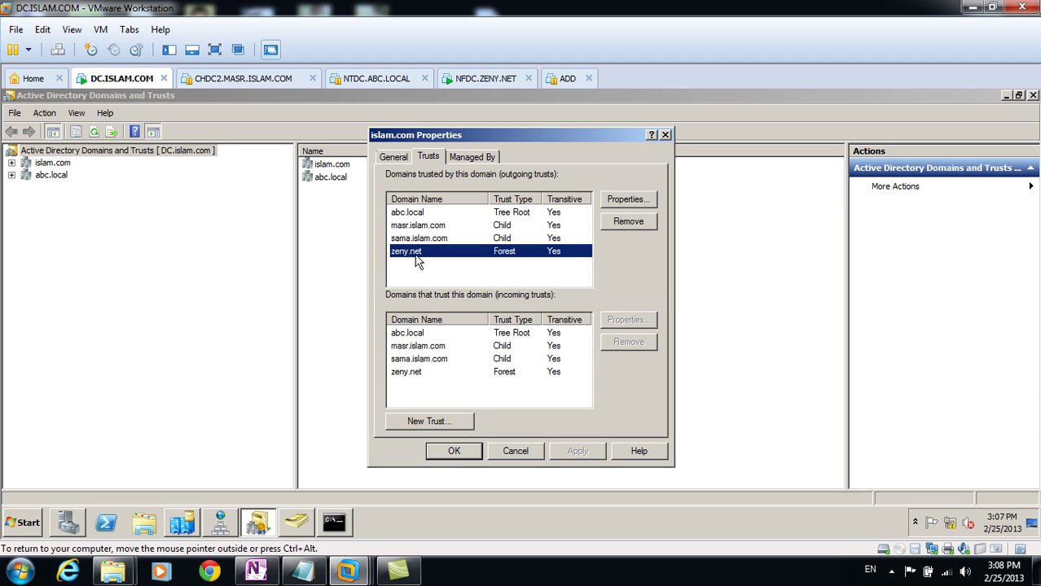
click(514, 449)
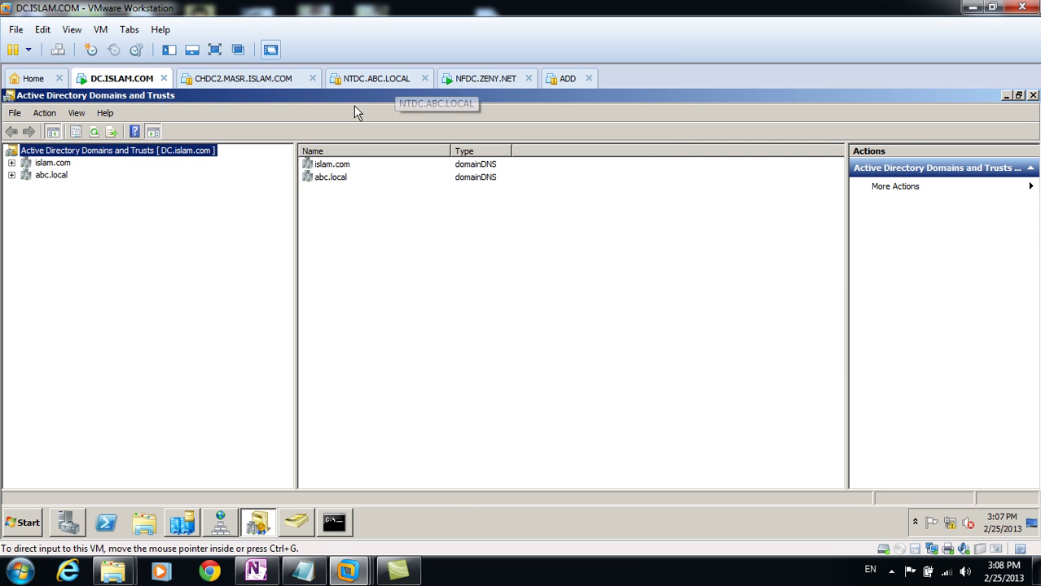
click(11, 163)
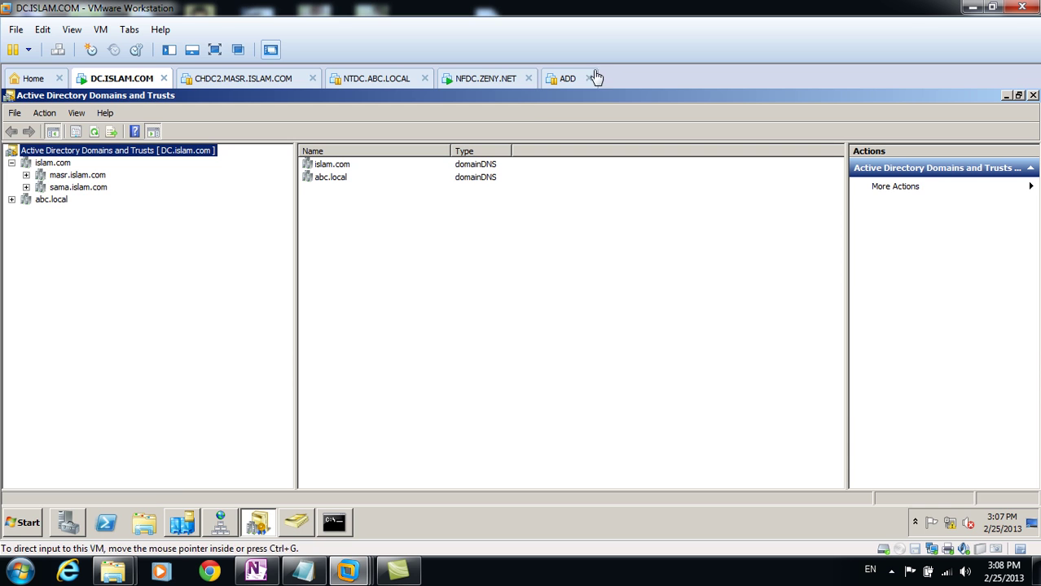
click(567, 78)
- Return to NFDC.ZENY.NET and close zeny.net Properties with OK
click(524, 82)
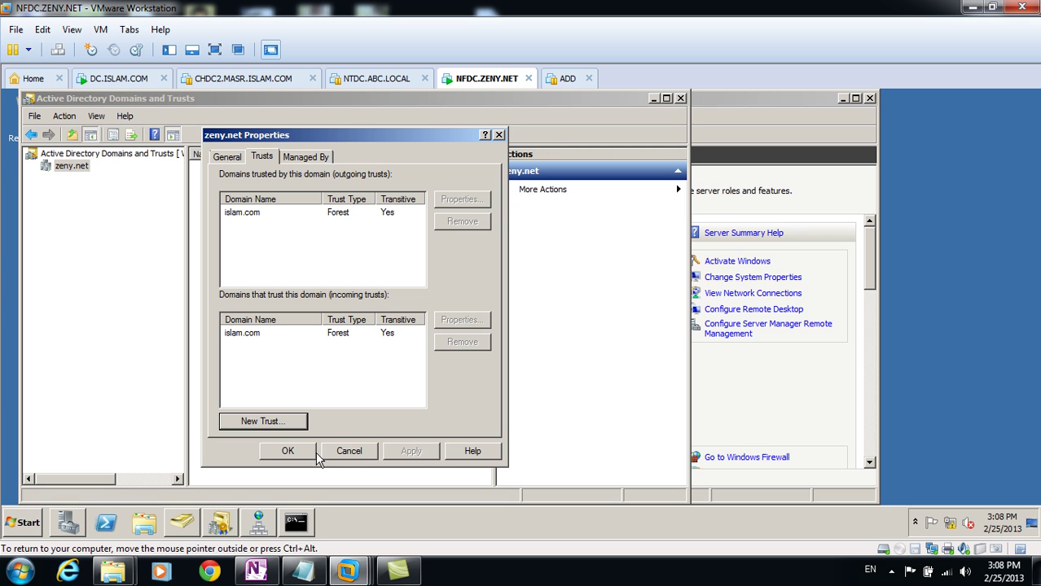
click(287, 453)
- In Active Directory Users and Computers, list zeny.net's Users and inspect Group Policy Creator Owners
click(222, 522)
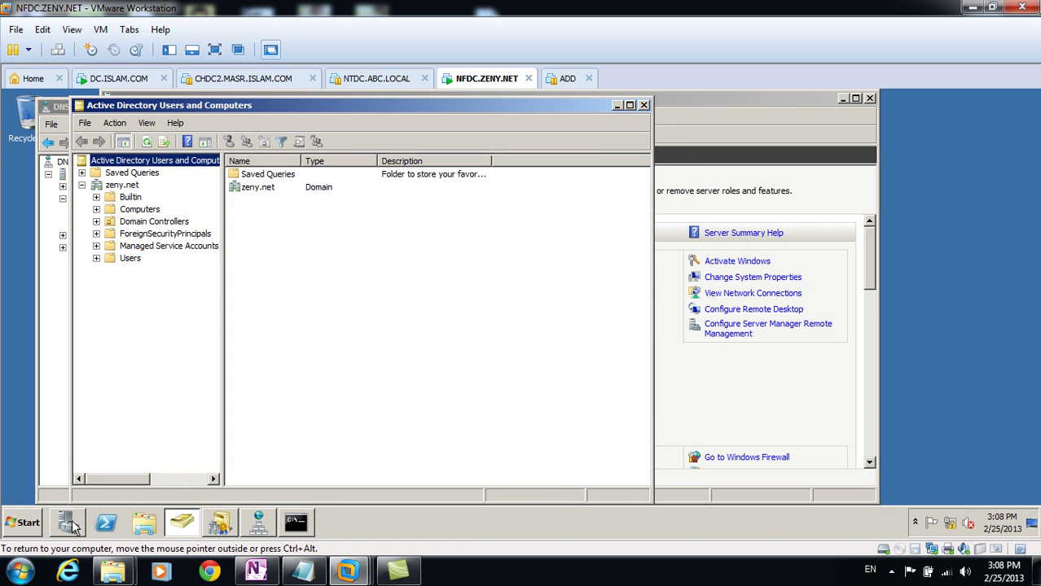
click(130, 259)
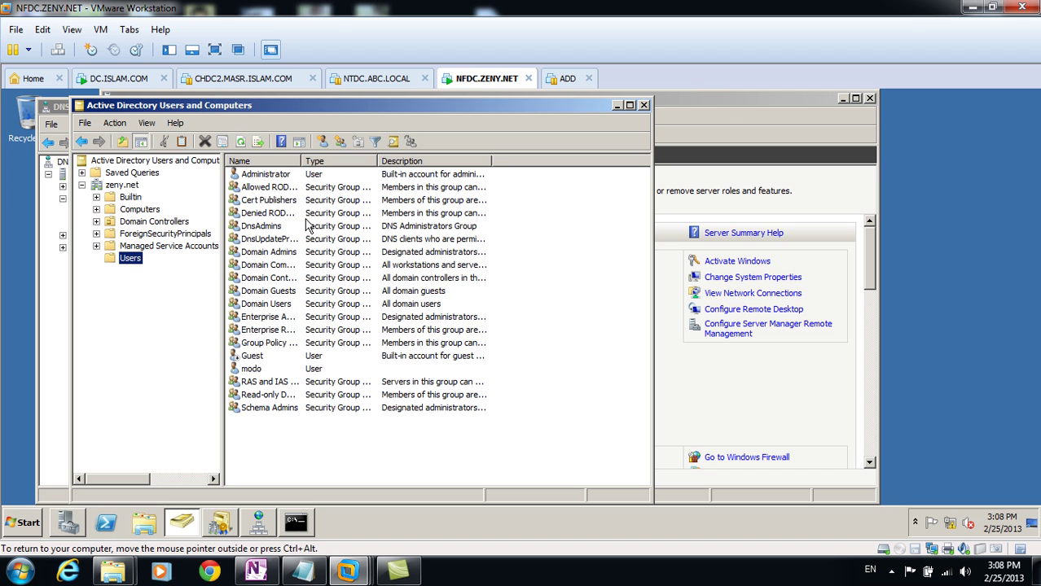
double_click(259, 346)
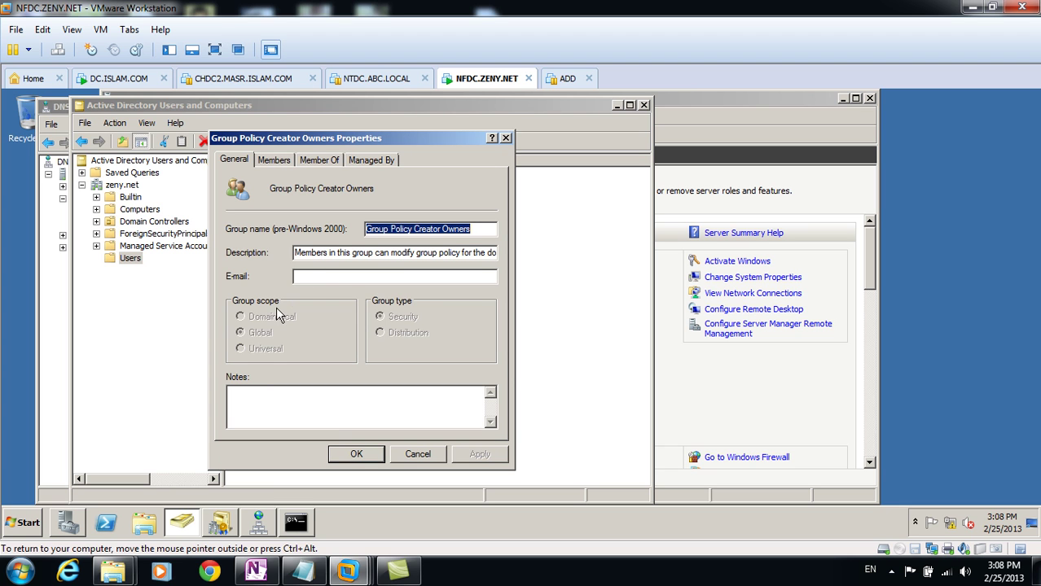
click(418, 456)
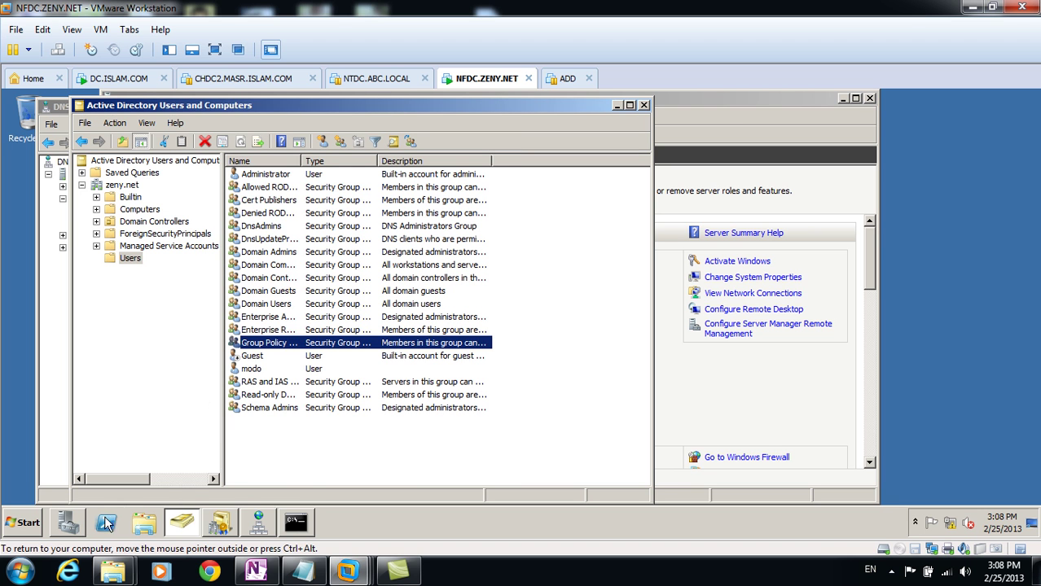
click(25, 522)
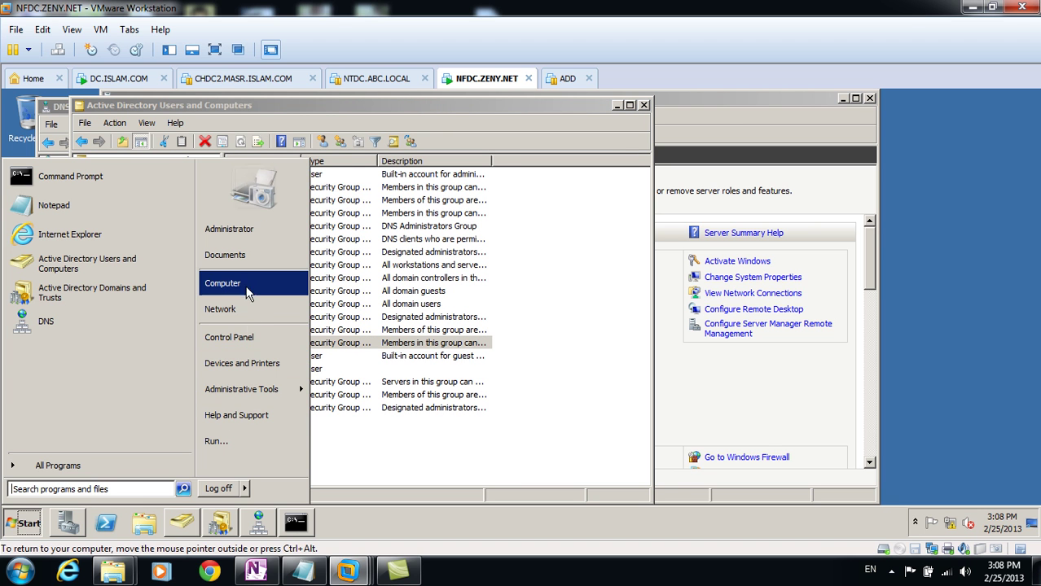
- Edit Local Disk (C:) security permissions and start adding a user from another location
click(371, 251)
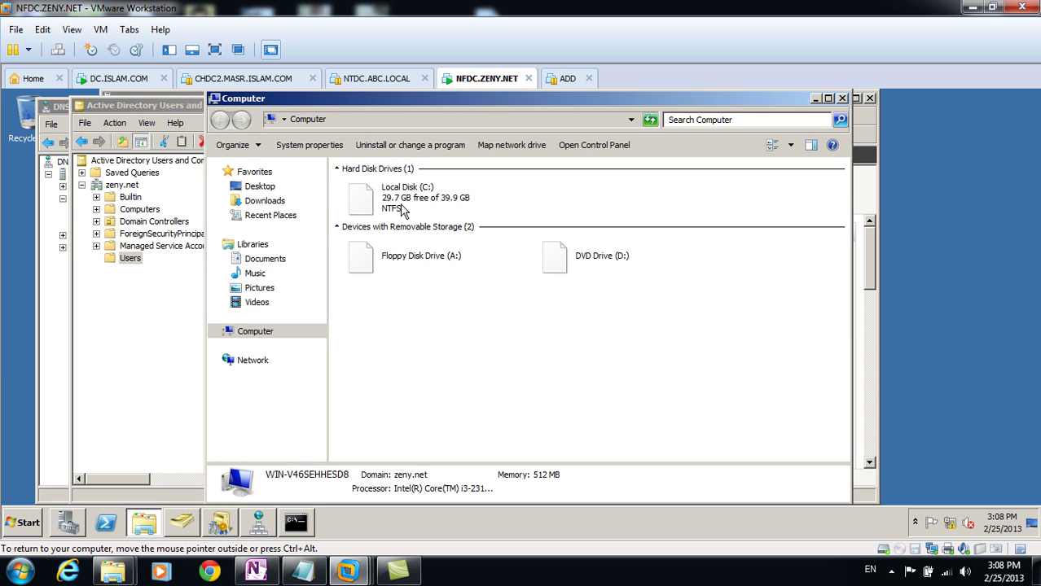
click(420, 207)
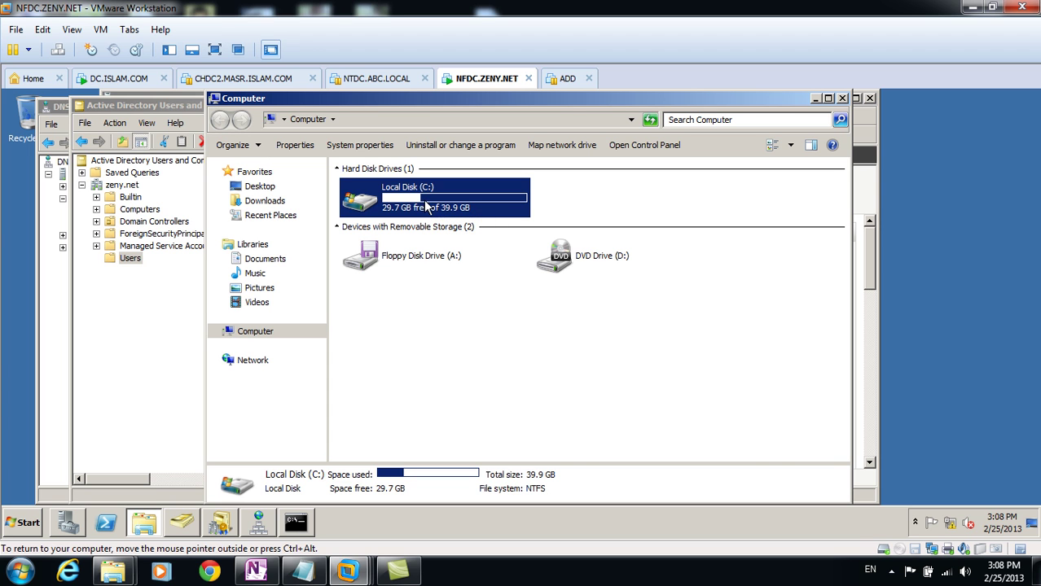
right_click(427, 204)
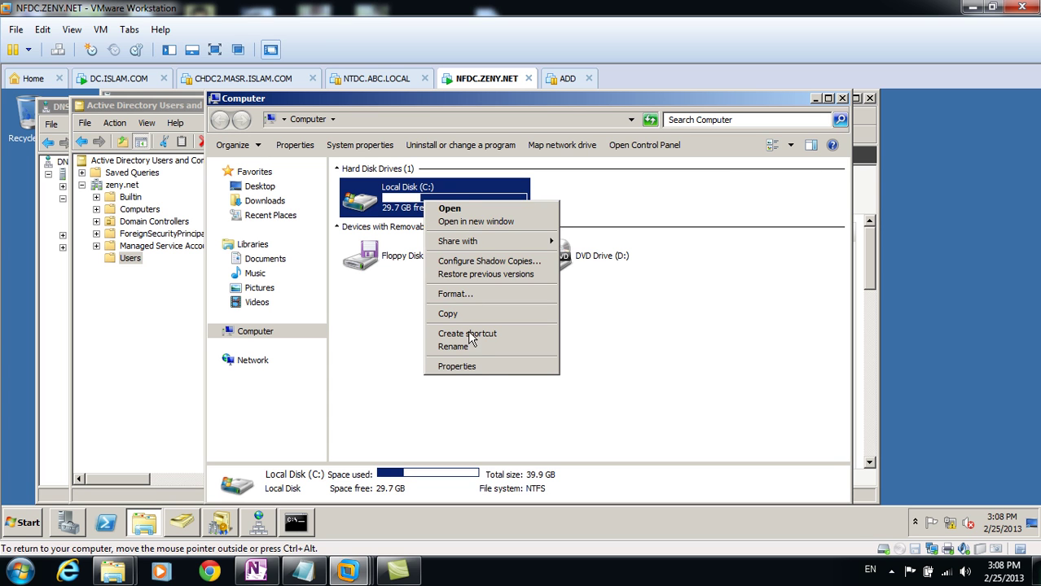
click(459, 367)
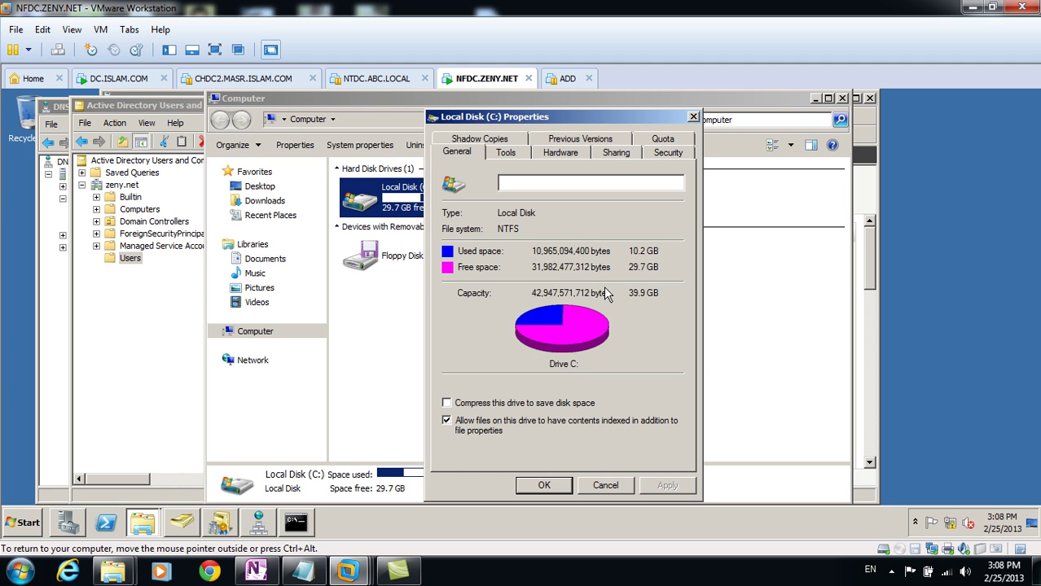
click(666, 152)
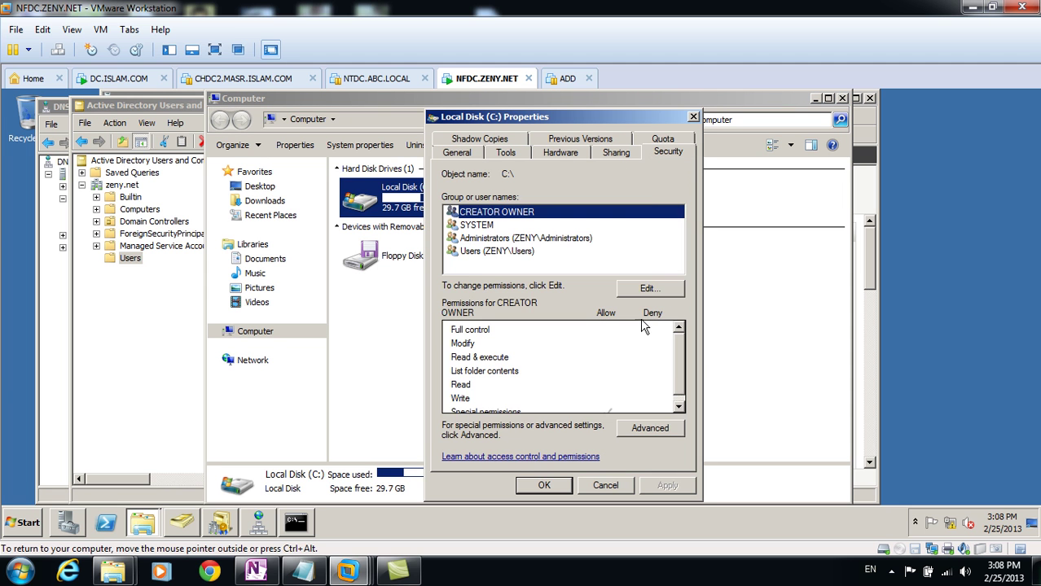
click(637, 287)
click(613, 342)
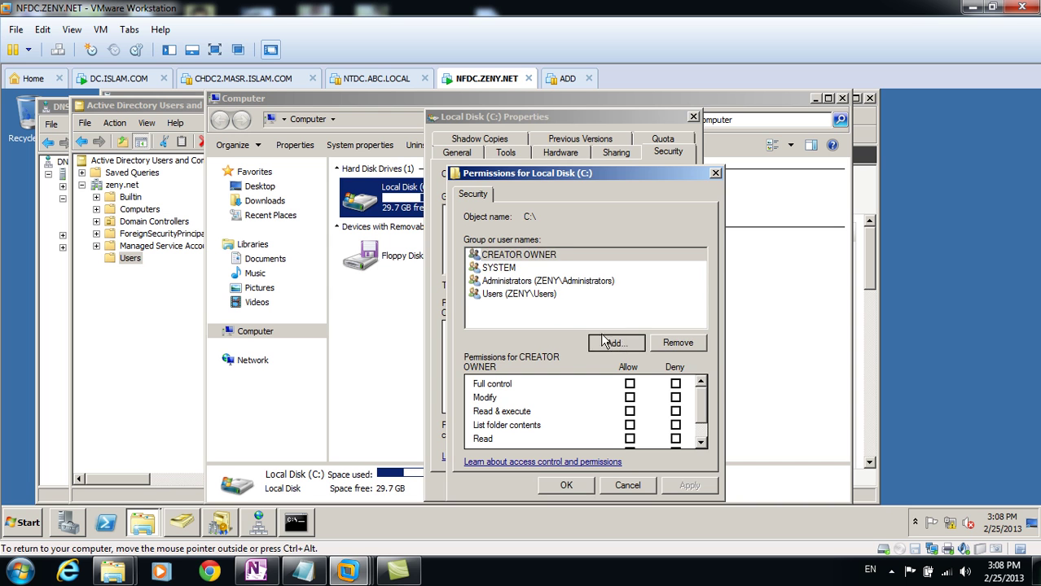
click(755, 262)
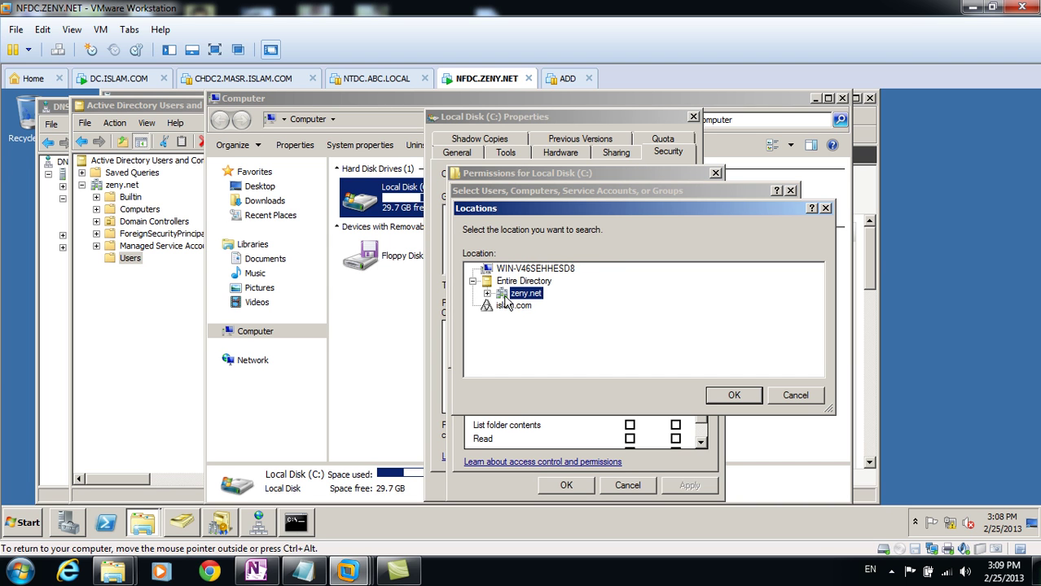
- Set the search location to islam.com and list all its users and groups with Find Now
click(505, 307)
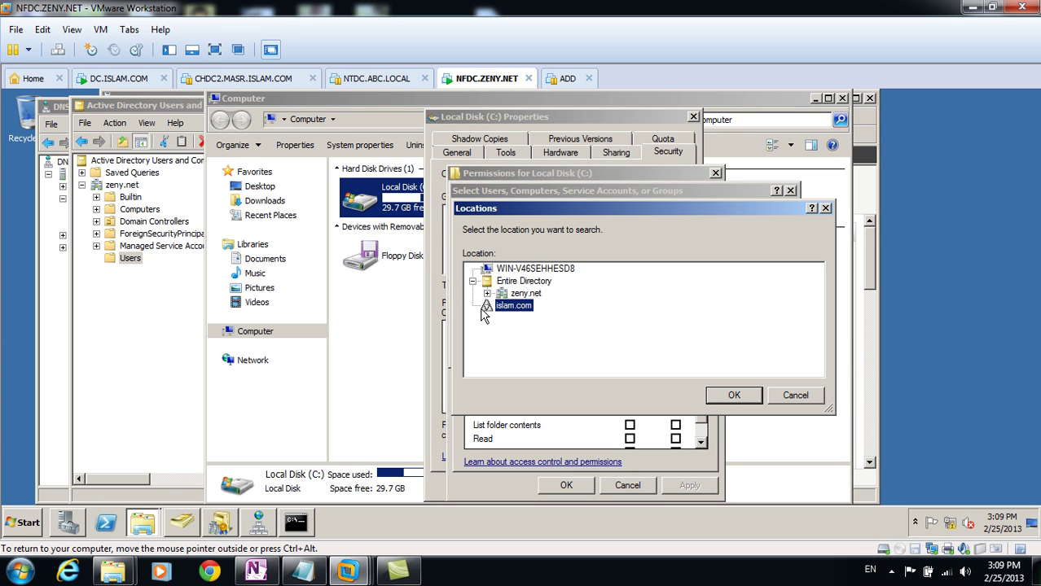
click(733, 397)
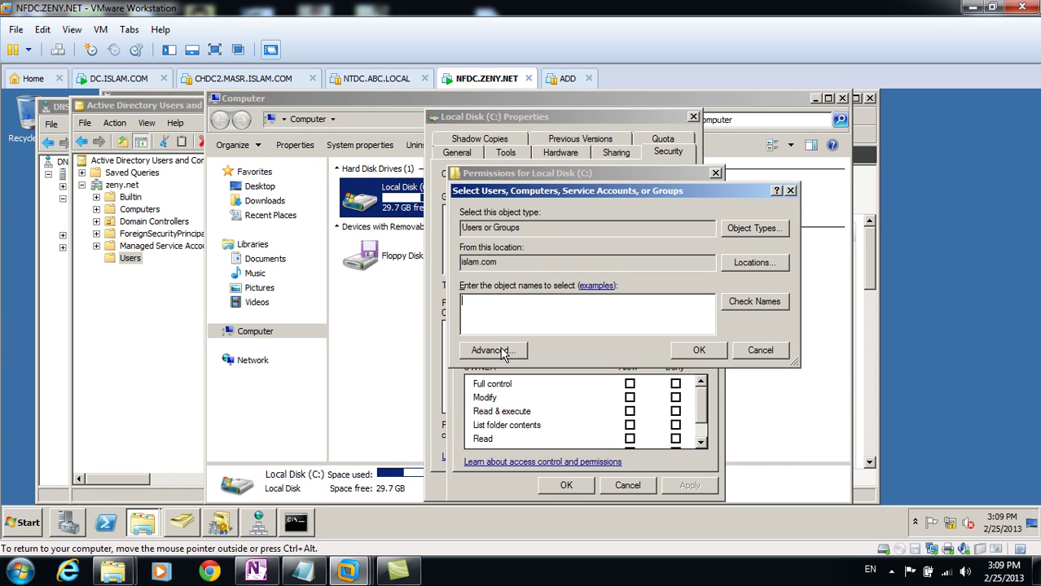
click(493, 351)
click(796, 241)
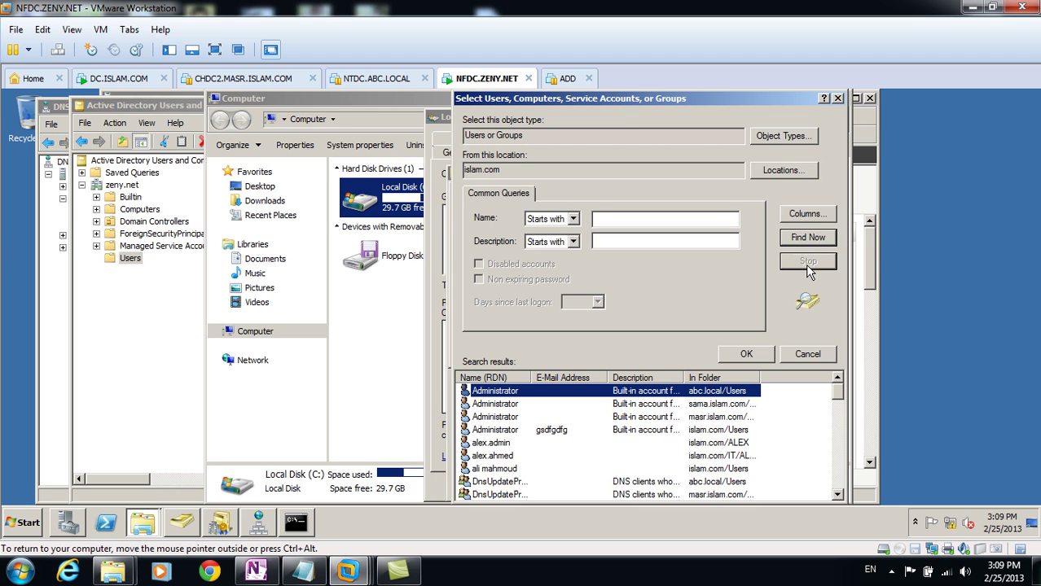
click(804, 242)
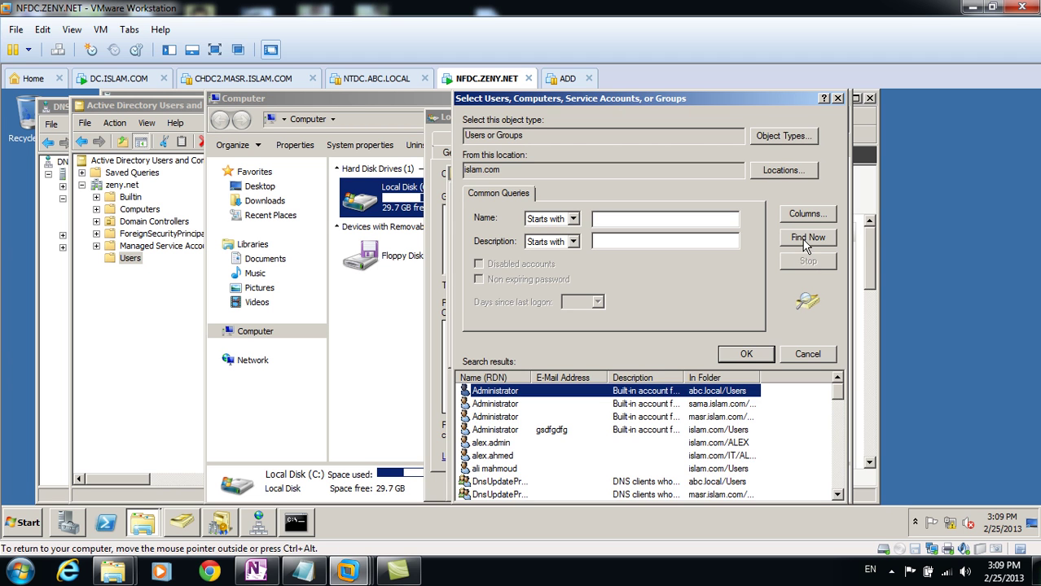
- Browse the results, checking the modo accounts across islam.com domains, then cancel without adding anyone
drag(682, 377, 703, 377)
scroll(711, 411, down, 1)
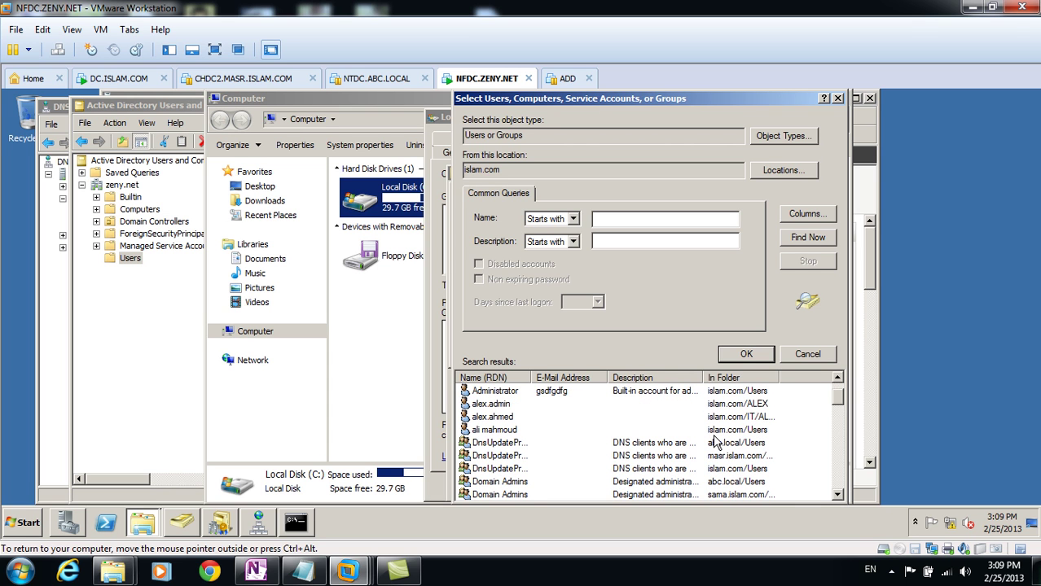
scroll(721, 439, down, 1)
scroll(721, 433, down, 10)
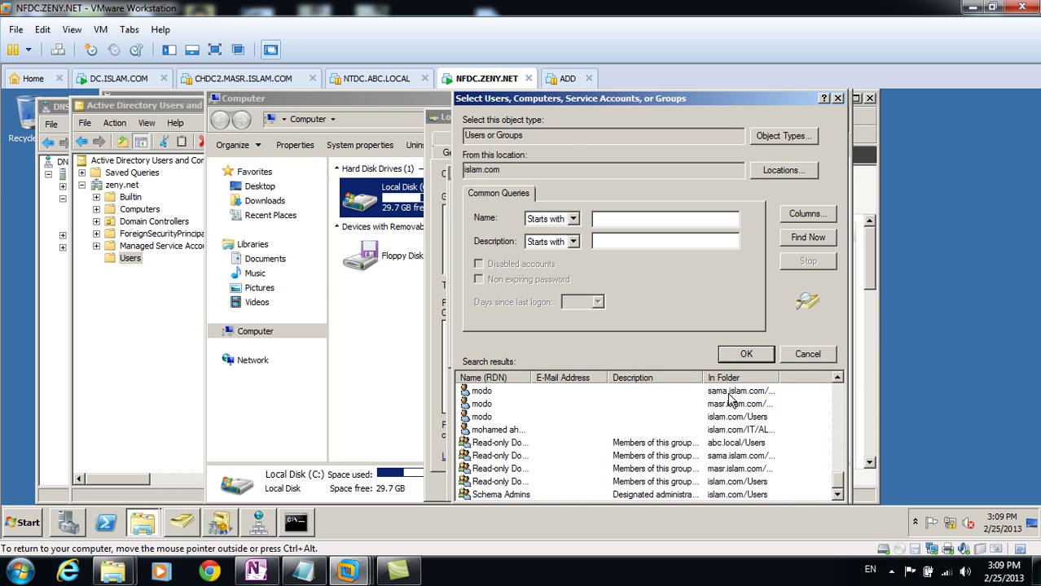
scroll(684, 427, up, 10)
scroll(676, 438, down, 5)
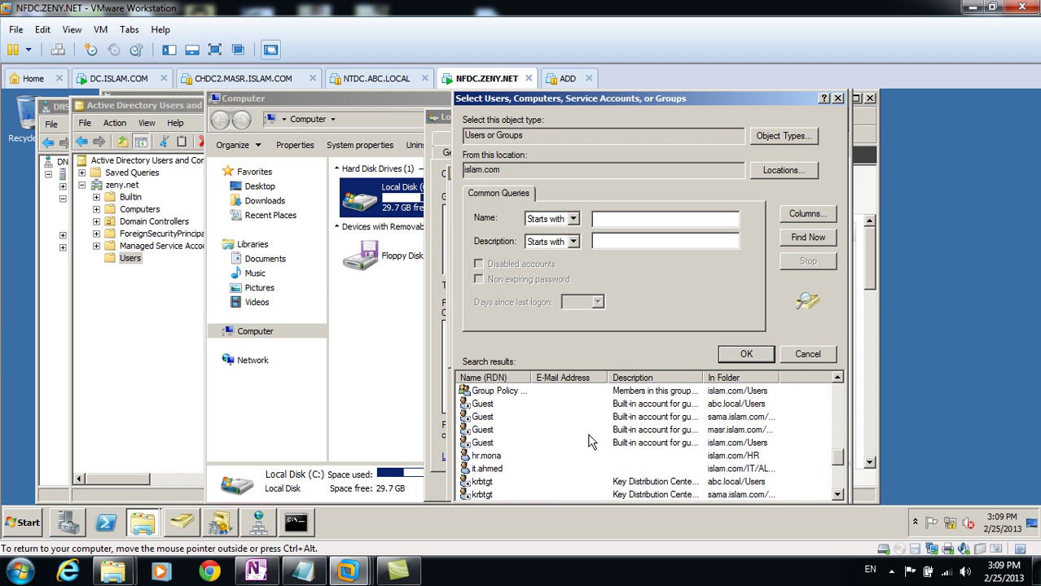
scroll(512, 444, down, 1)
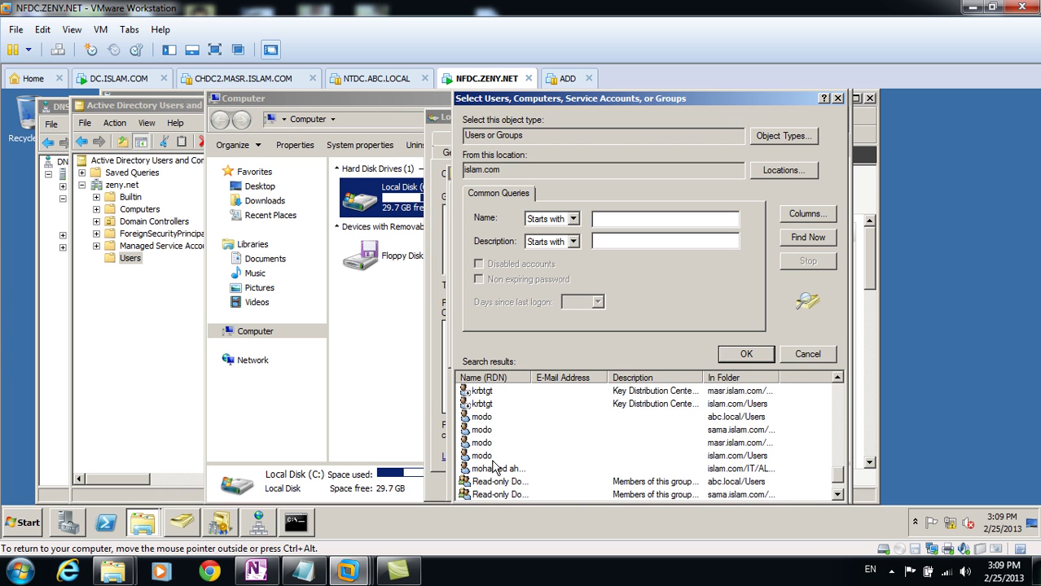
click(488, 418)
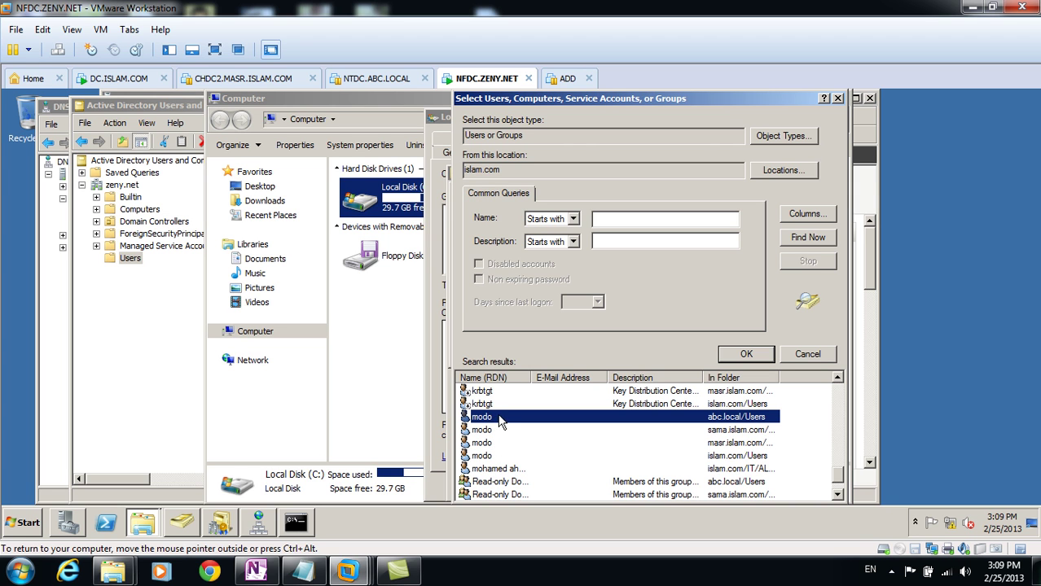
click(497, 432)
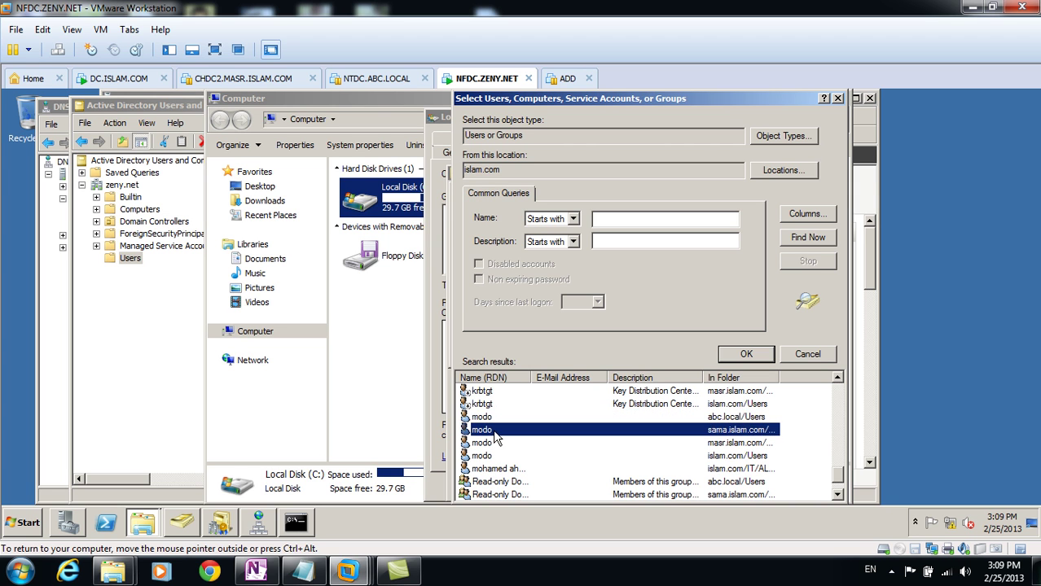
click(499, 444)
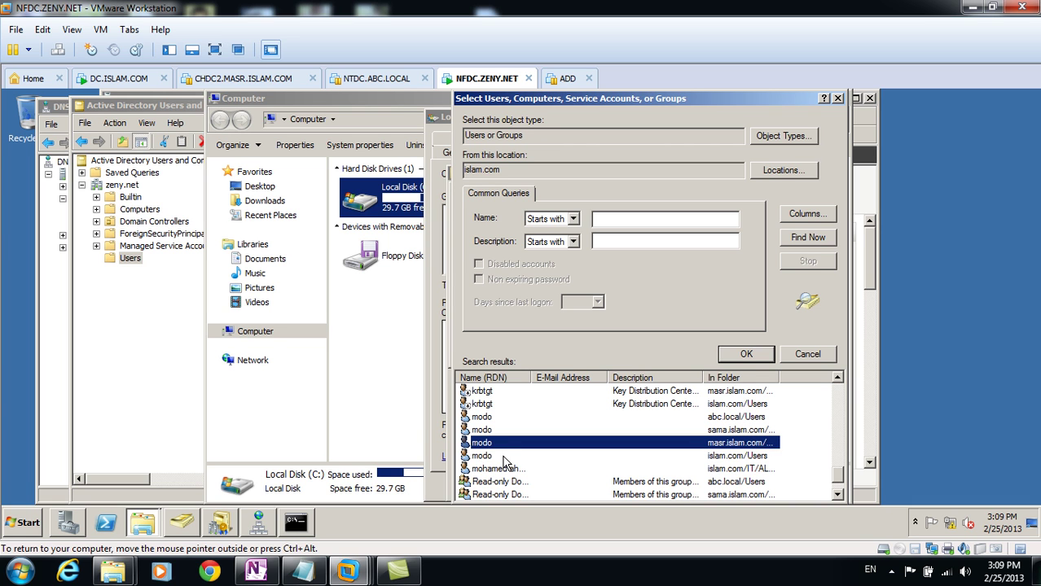
click(507, 457)
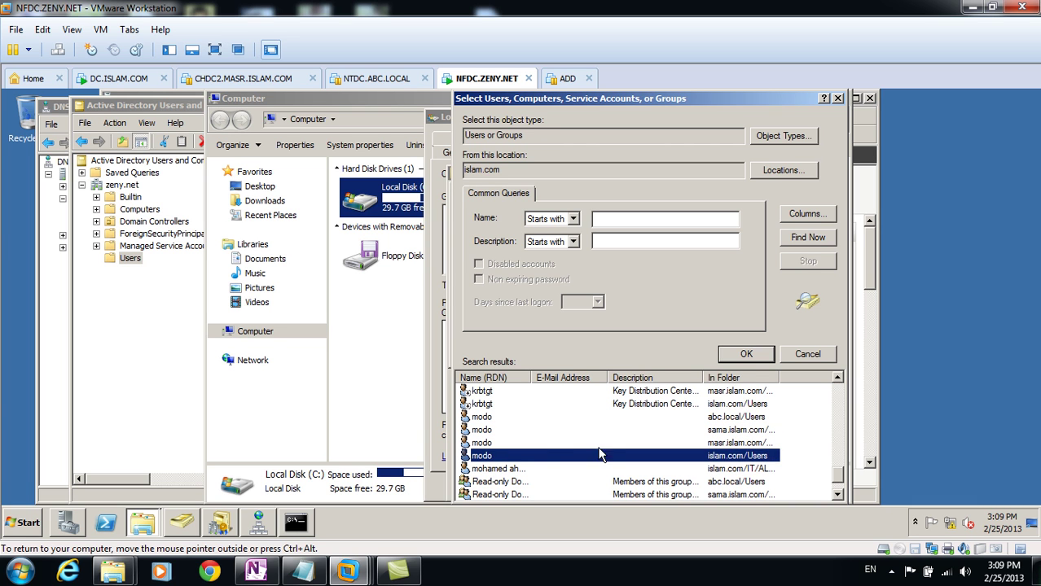
scroll(607, 452, down, 1)
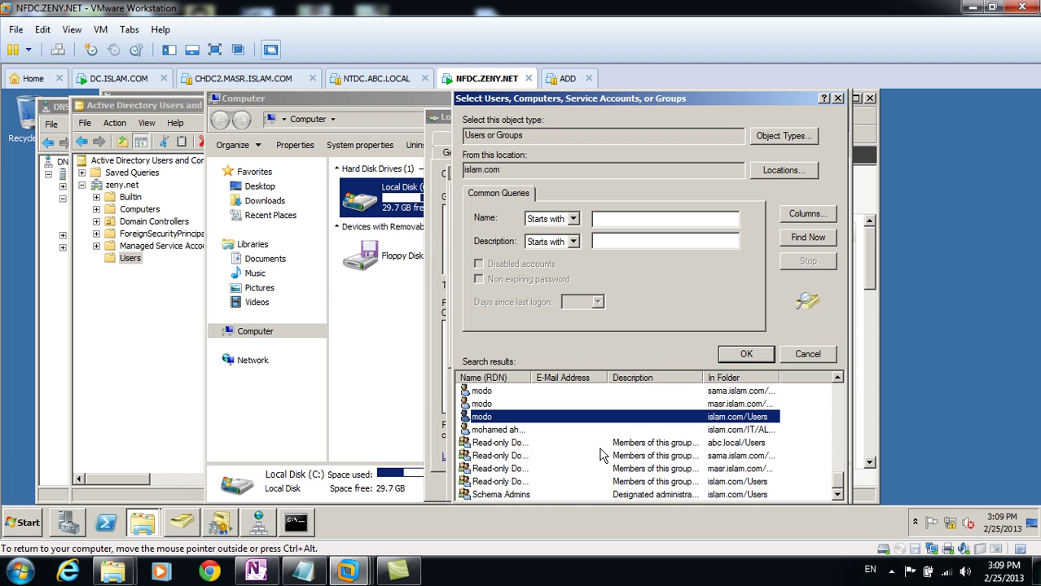
scroll(602, 448, up, 10)
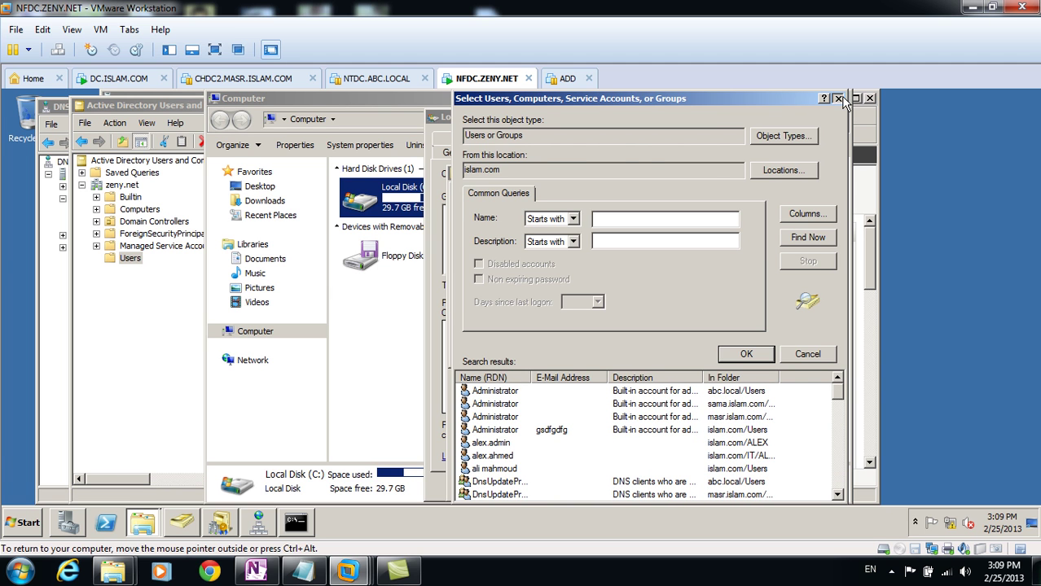
click(840, 98)
click(757, 351)
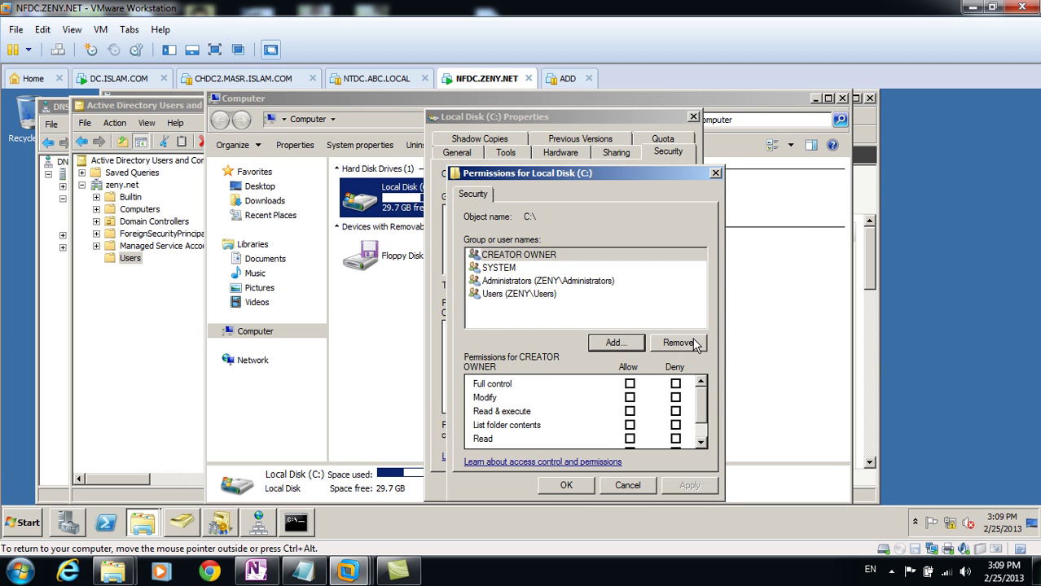
- Discard the C: drive permission edits, close Computer and ADUC, and minimize DNS and Server Manager
click(638, 484)
click(586, 485)
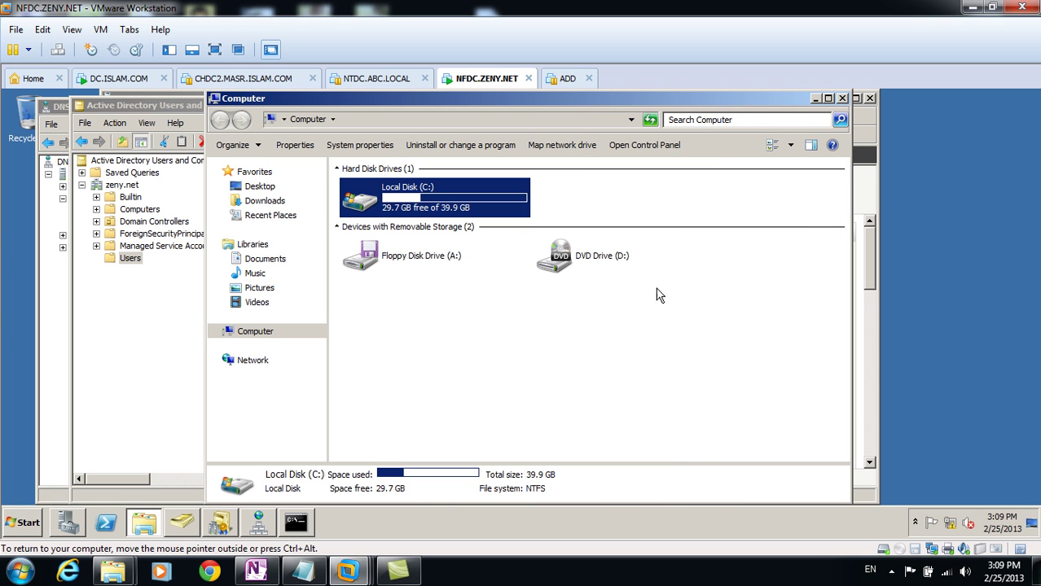
click(842, 98)
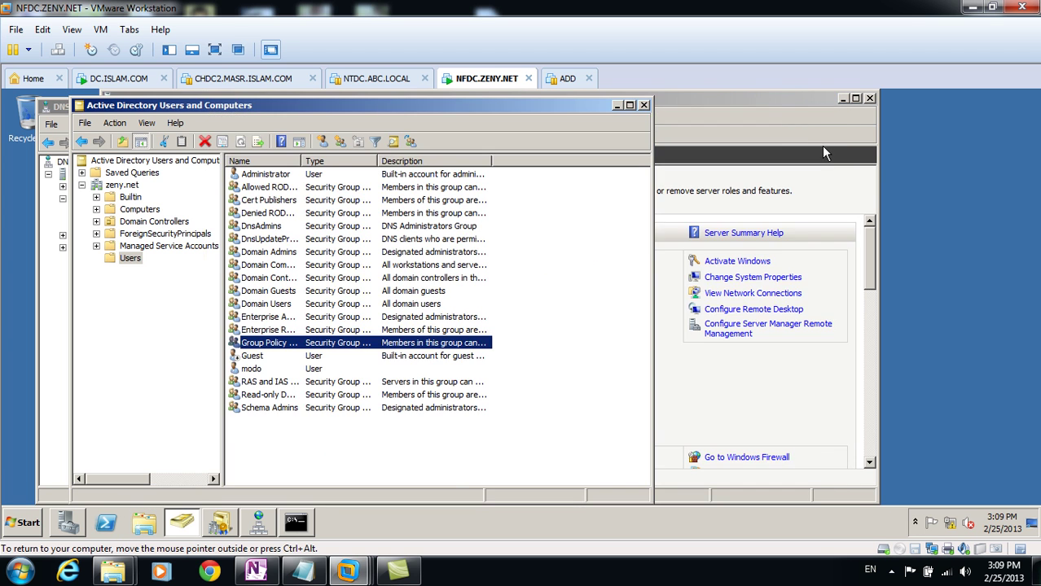
click(642, 105)
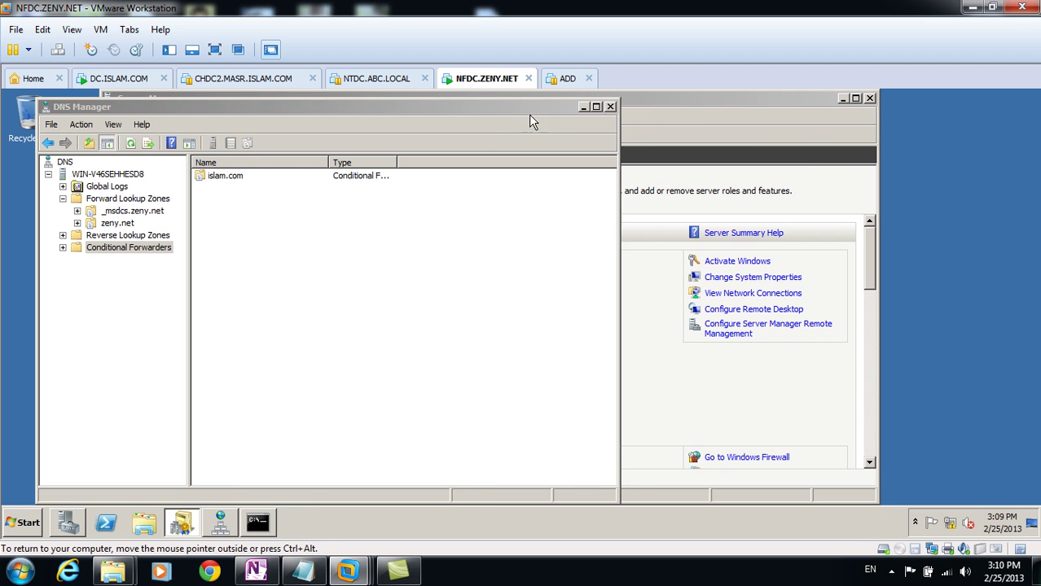
click(582, 107)
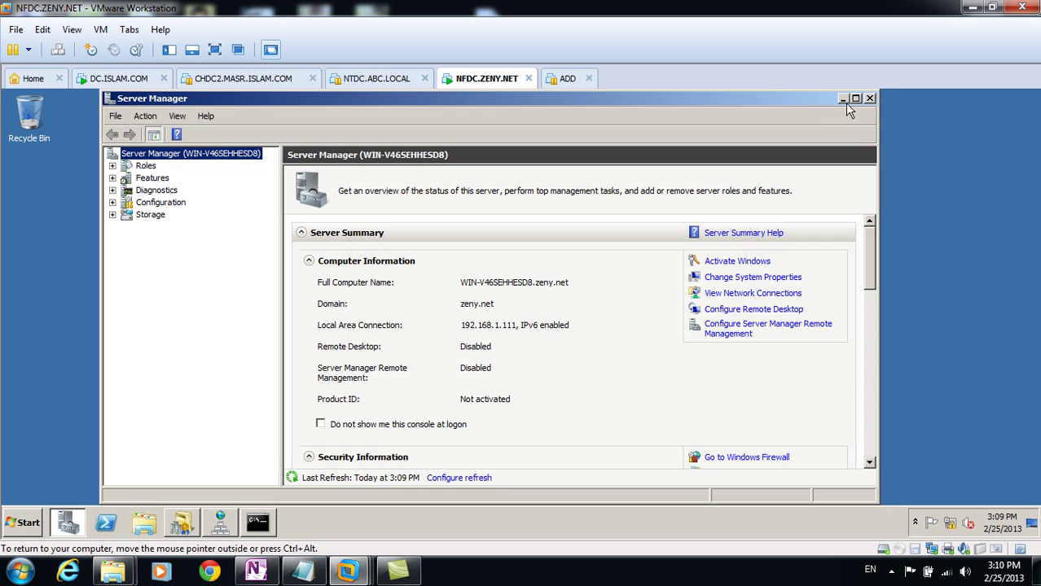
click(843, 99)
- Refresh the empty desktop and stop the screen recording from the notification area
right_click(494, 220)
click(513, 232)
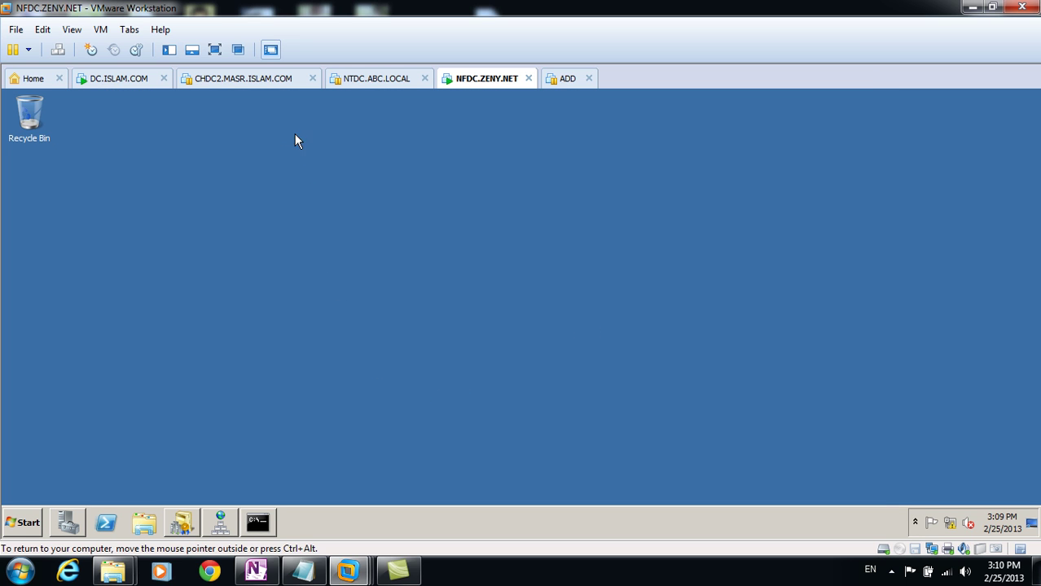
click(891, 570)
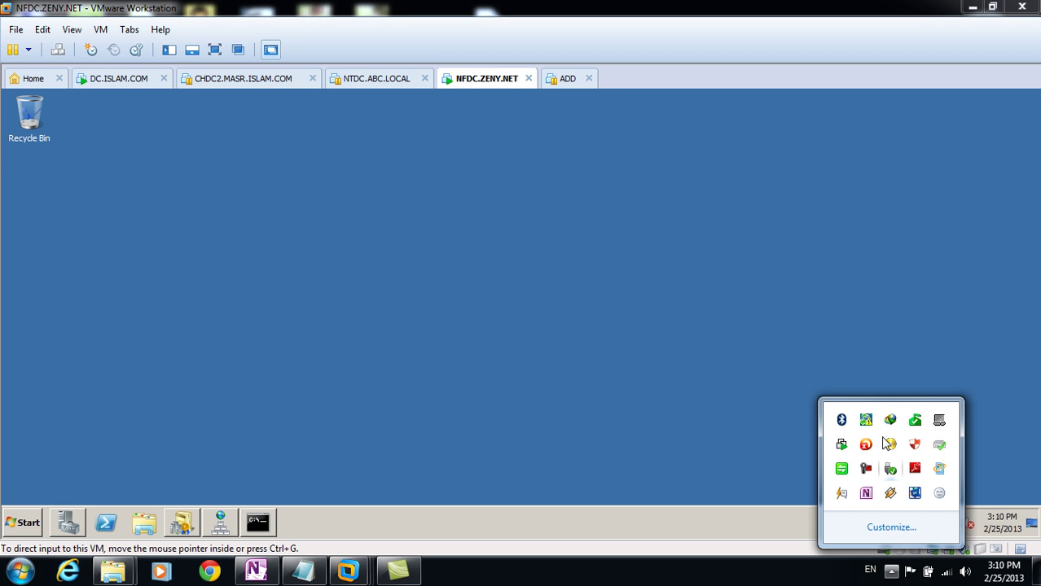
click(865, 469)
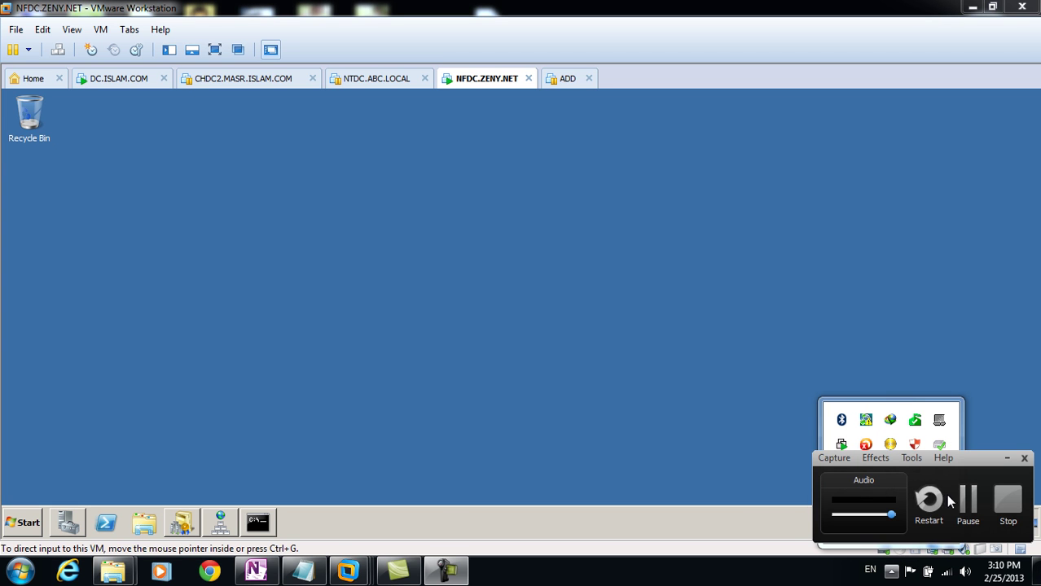
click(1008, 505)
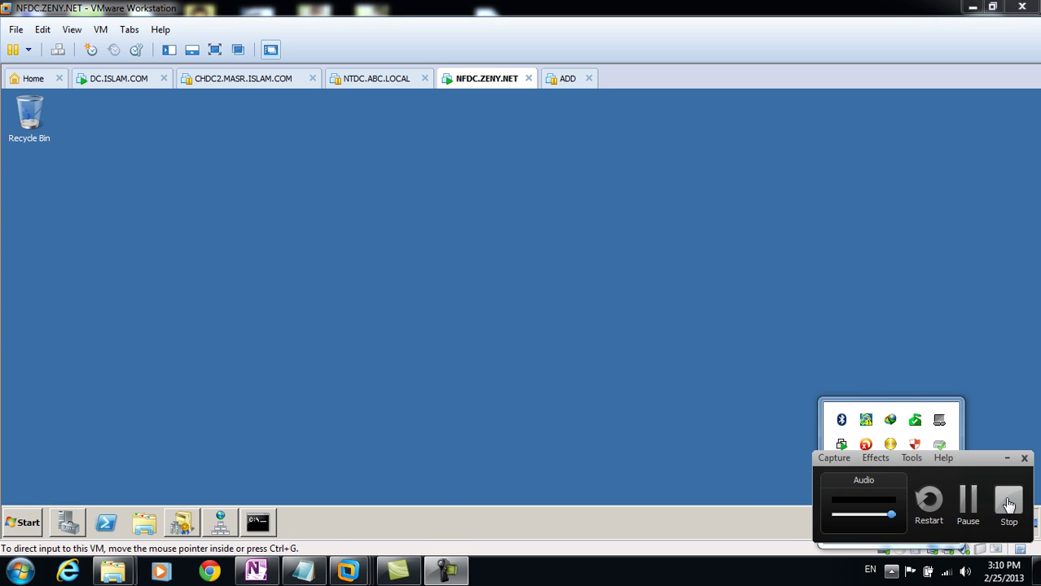